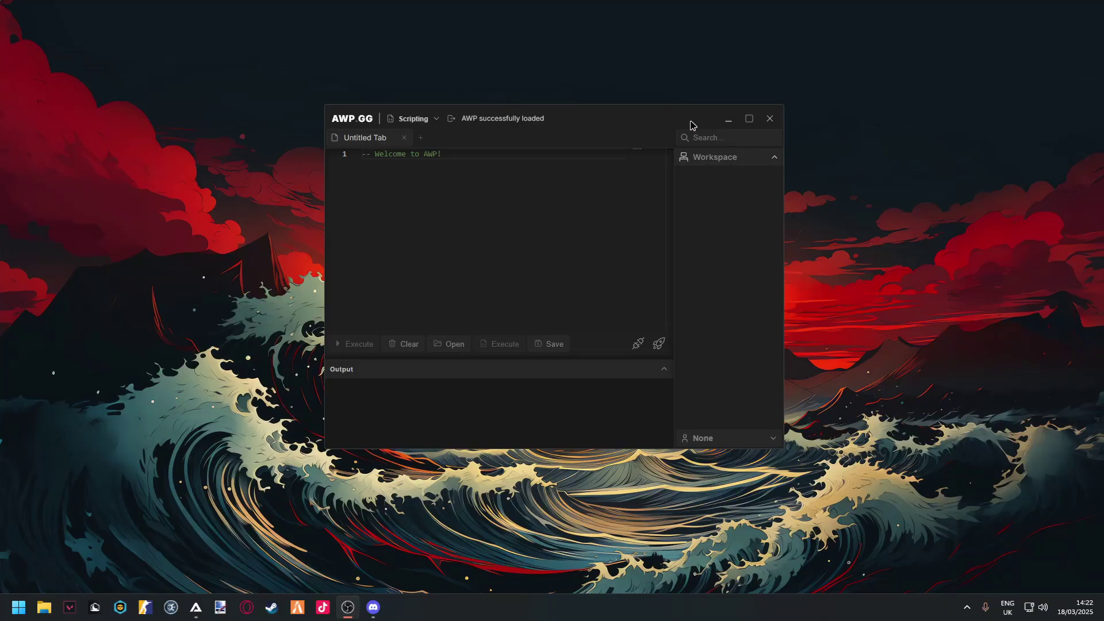
# - Shift the loaded AWP GG executor window slightly down on the desktop
pyautogui.moveTo(574, 118)
pyautogui.mouseDown()
pyautogui.moveTo(491, 113)
pyautogui.moveTo(578, 127)
pyautogui.mouseUp()
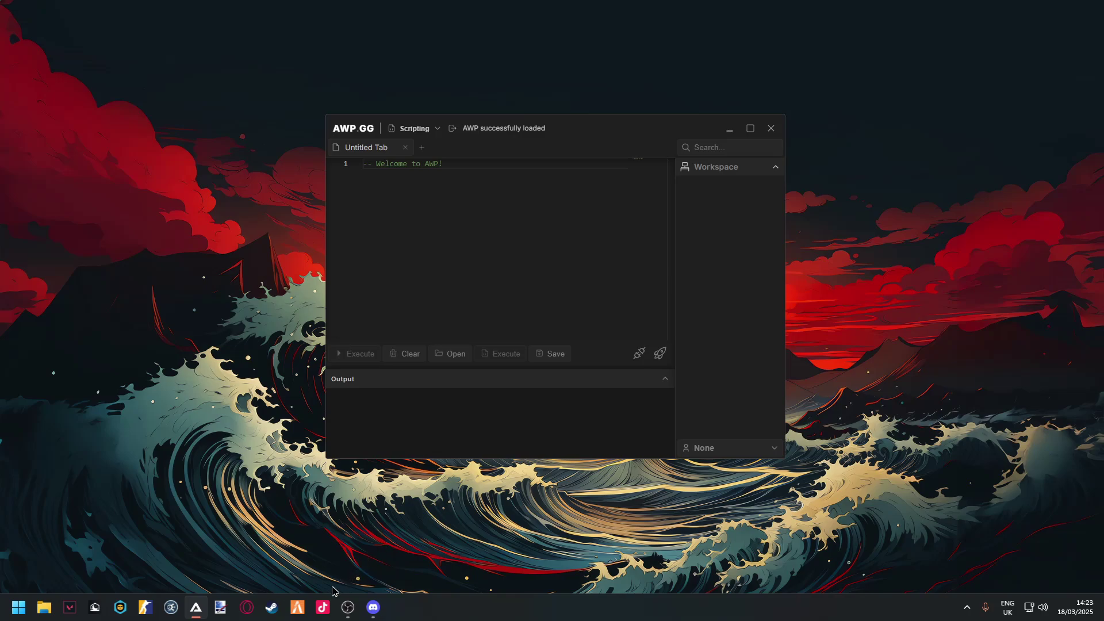
# - Close Opera GX and switch to Discord's AWP.GG updates channel
pyautogui.click(247, 607)
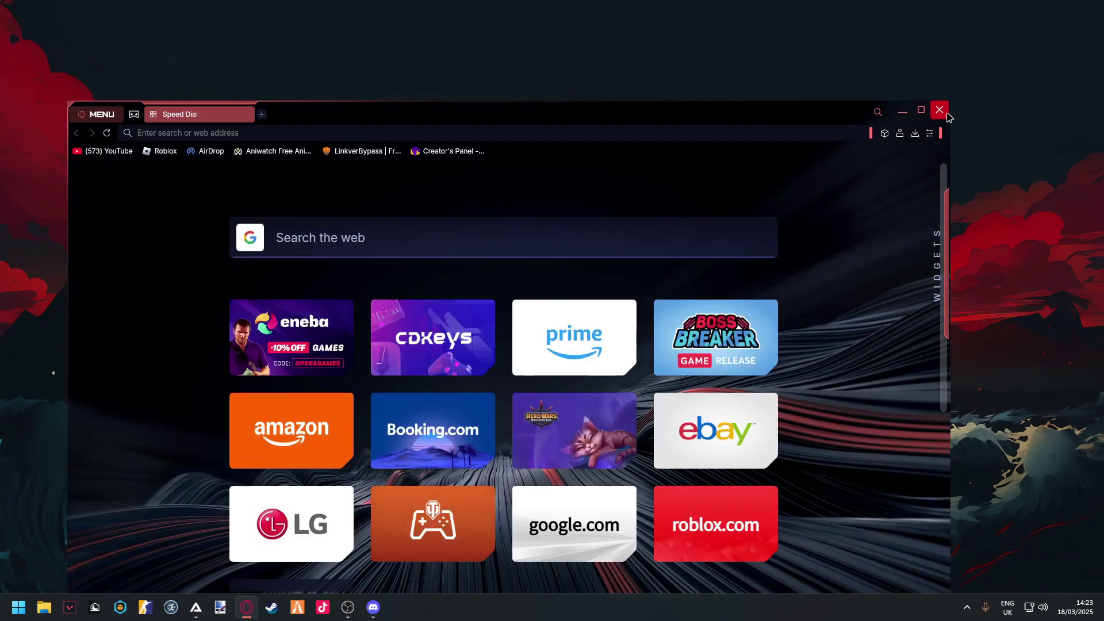
pyautogui.click(941, 110)
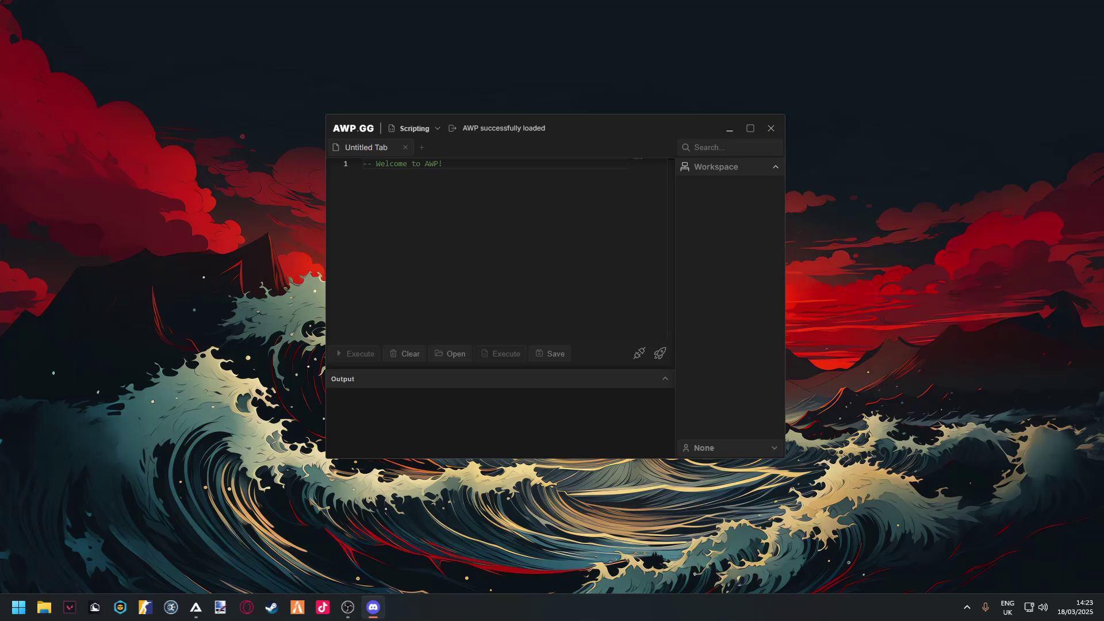
pyautogui.click(373, 607)
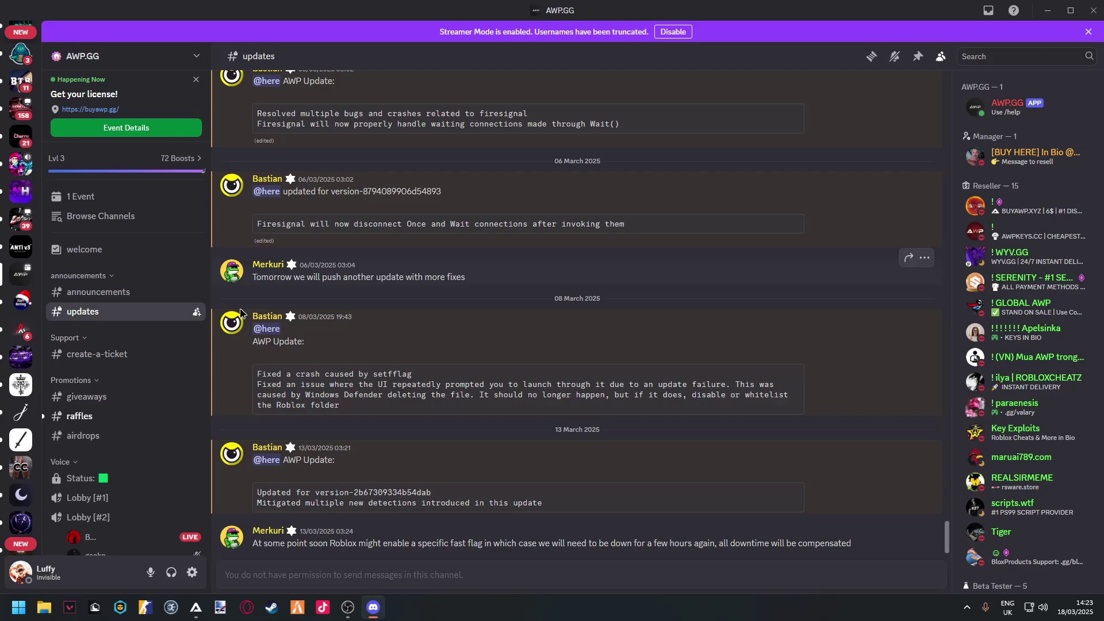
# - Read #announcements, check a reseller's profile, then open the AWP.GG bot's profile card
pyautogui.click(98, 294)
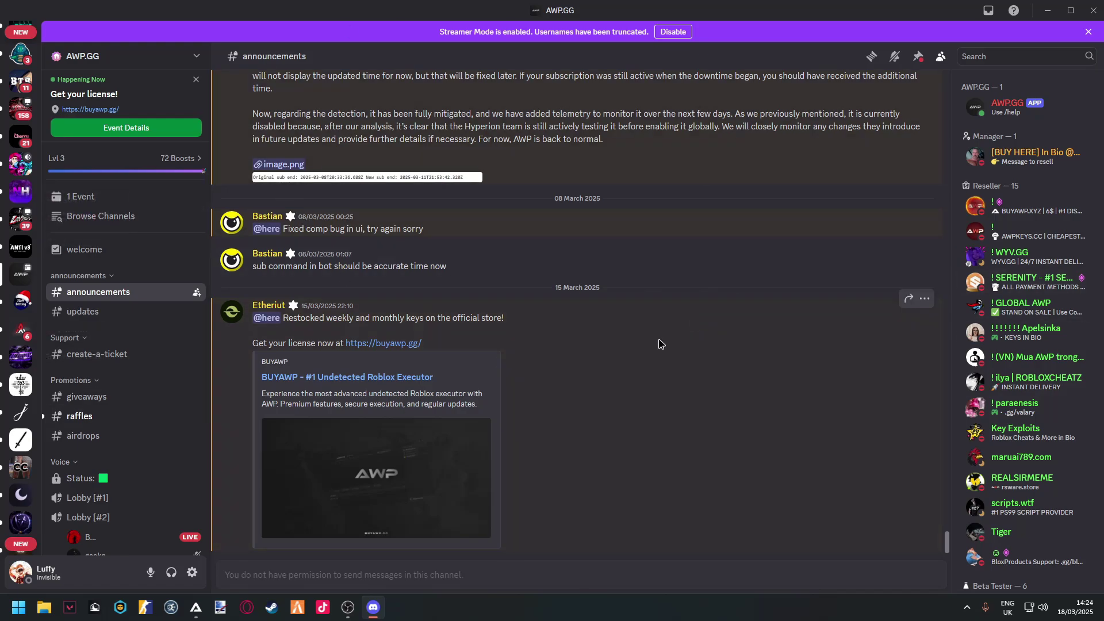
pyautogui.click(1050, 205)
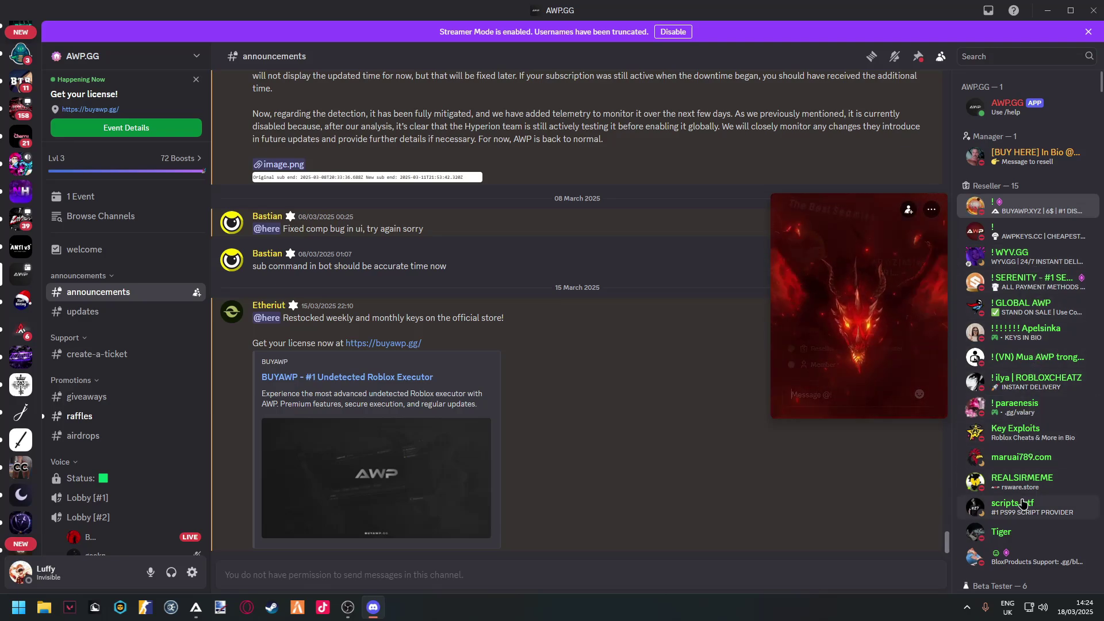
pyautogui.click(661, 397)
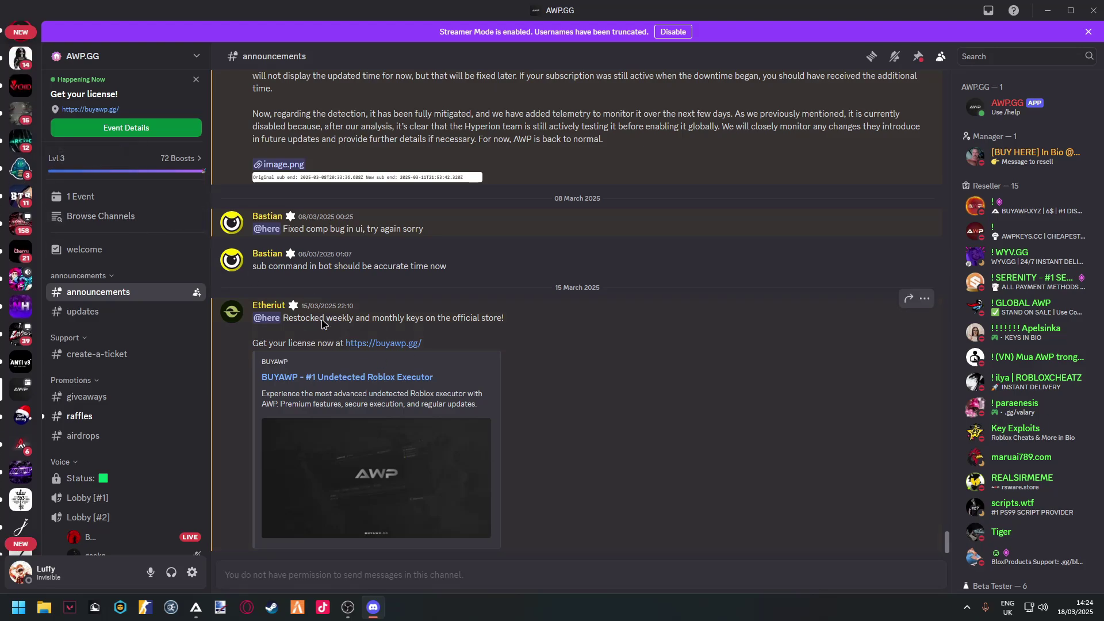
pyautogui.click(1011, 109)
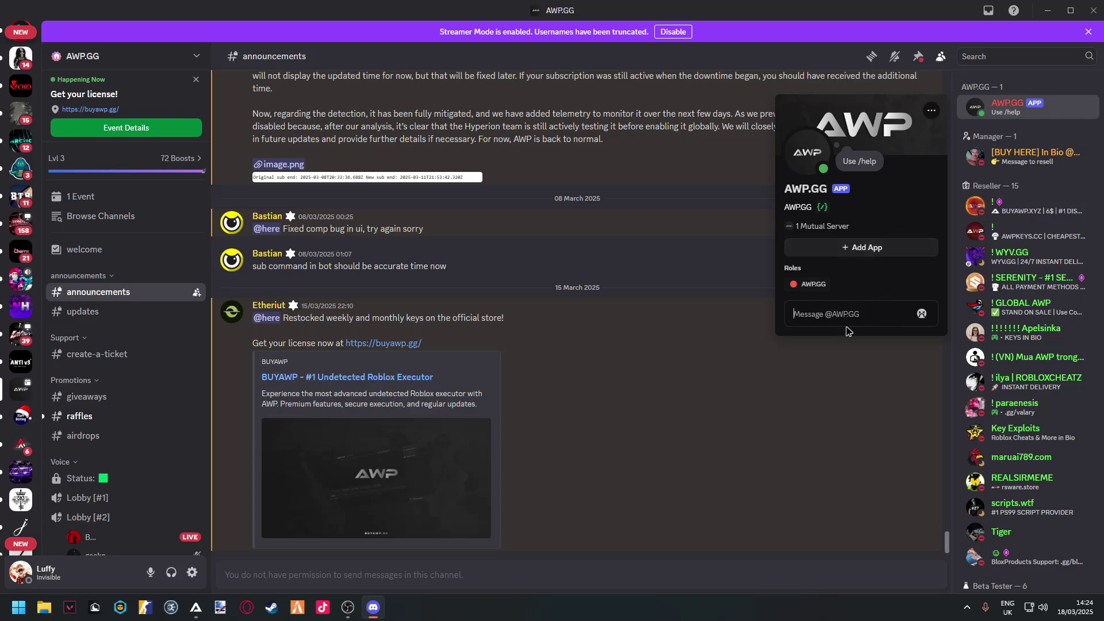
# - Send '.' to the AWP.GG bot and browse its earlier license and registration messages
pyautogui.write('.')
pyautogui.press('Return')
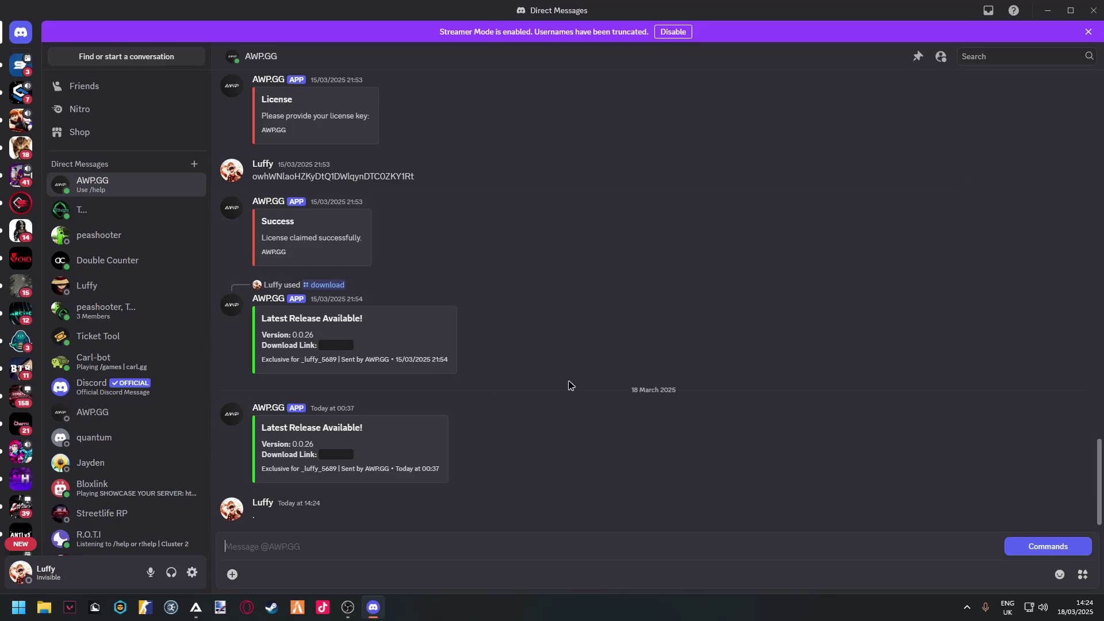
pyautogui.scroll(5, 542, 434)
pyautogui.scroll(15, 426, 256)
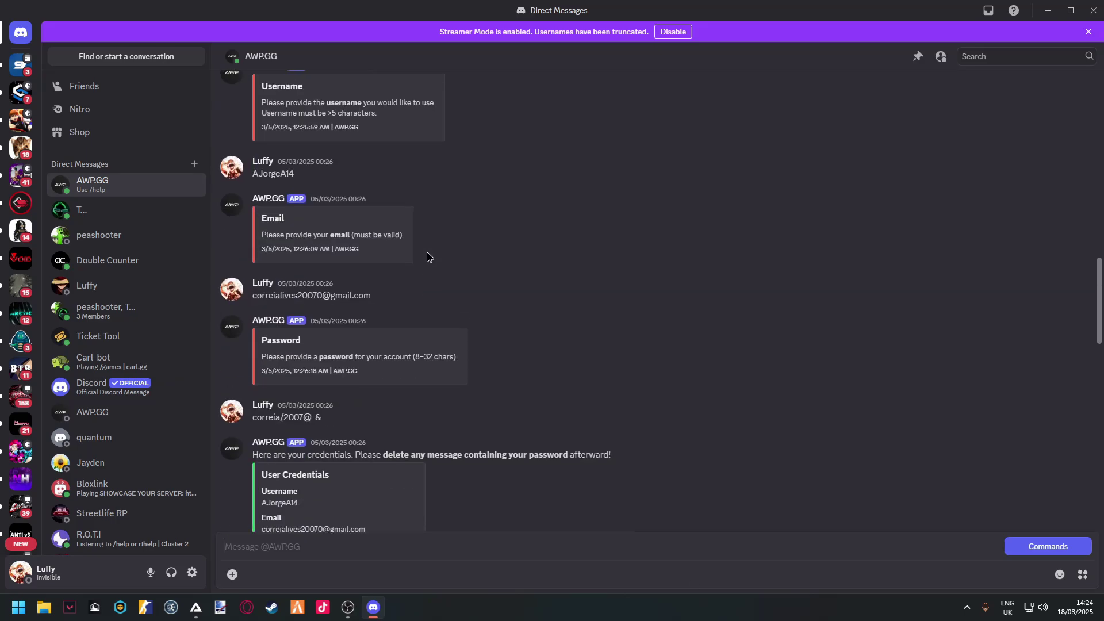
pyautogui.scroll(-15, 445, 268)
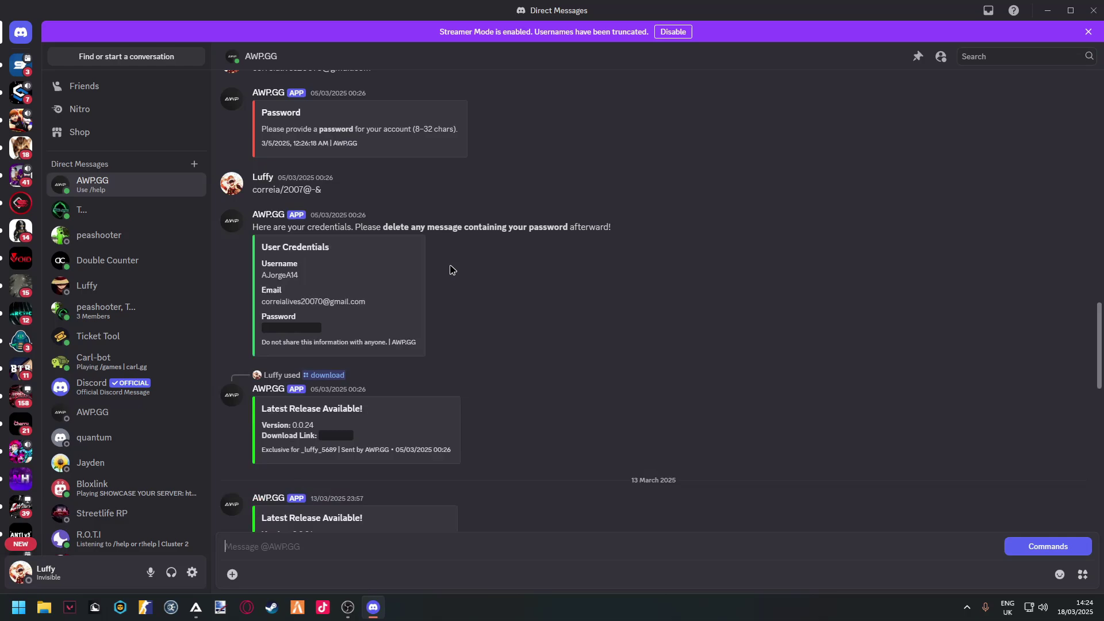
pyautogui.scroll(10, 449, 278)
pyautogui.scroll(10, 443, 278)
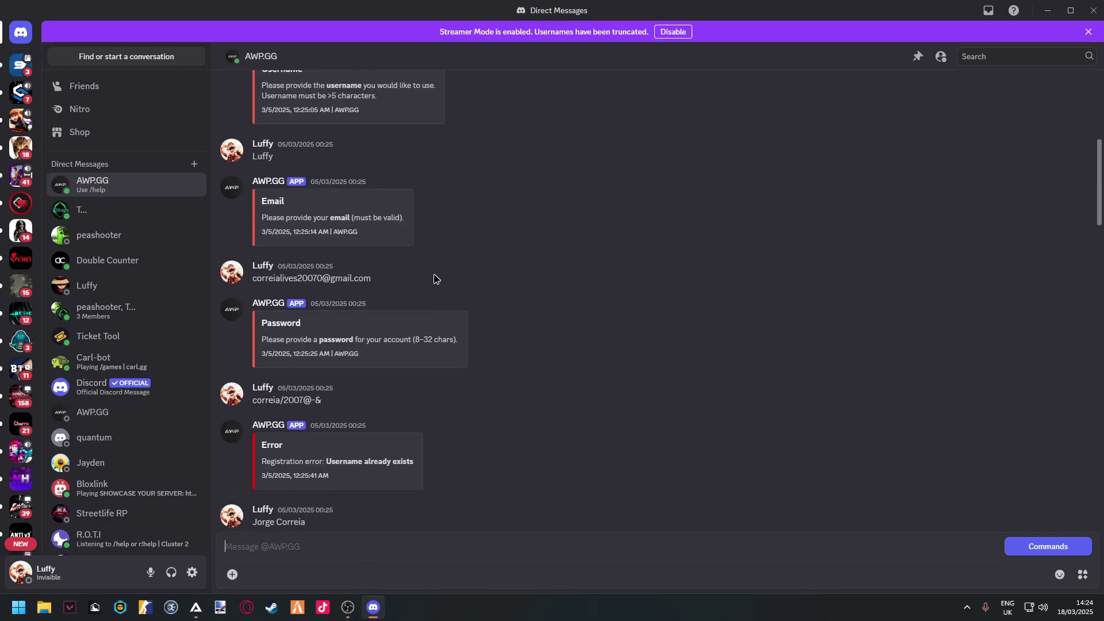
pyautogui.doubleClick(318, 360)
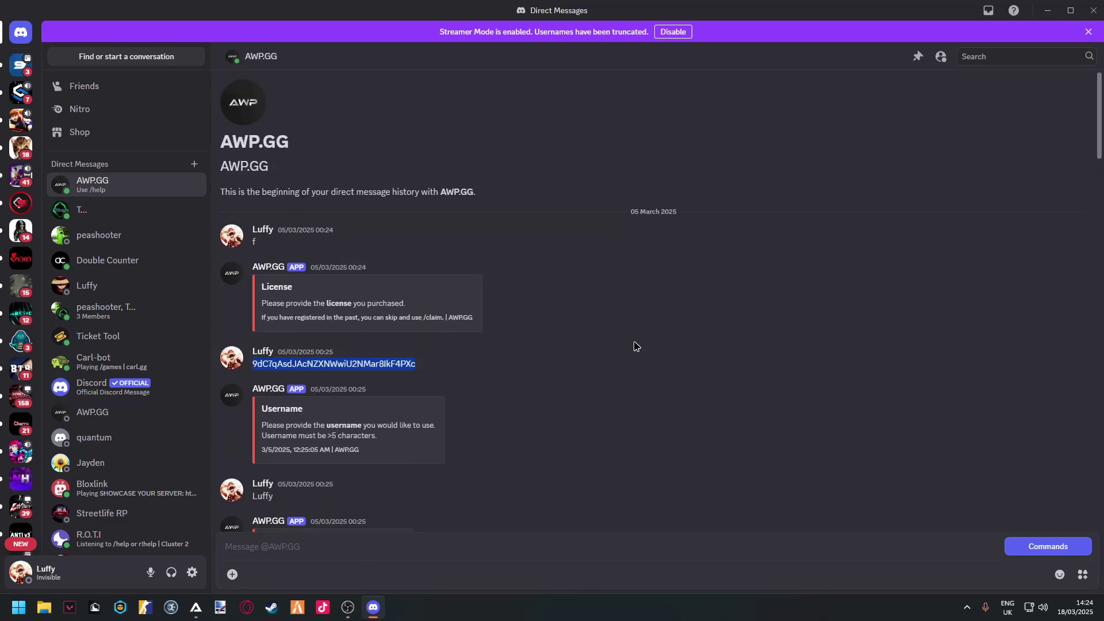
pyautogui.scroll(-20, 579, 345)
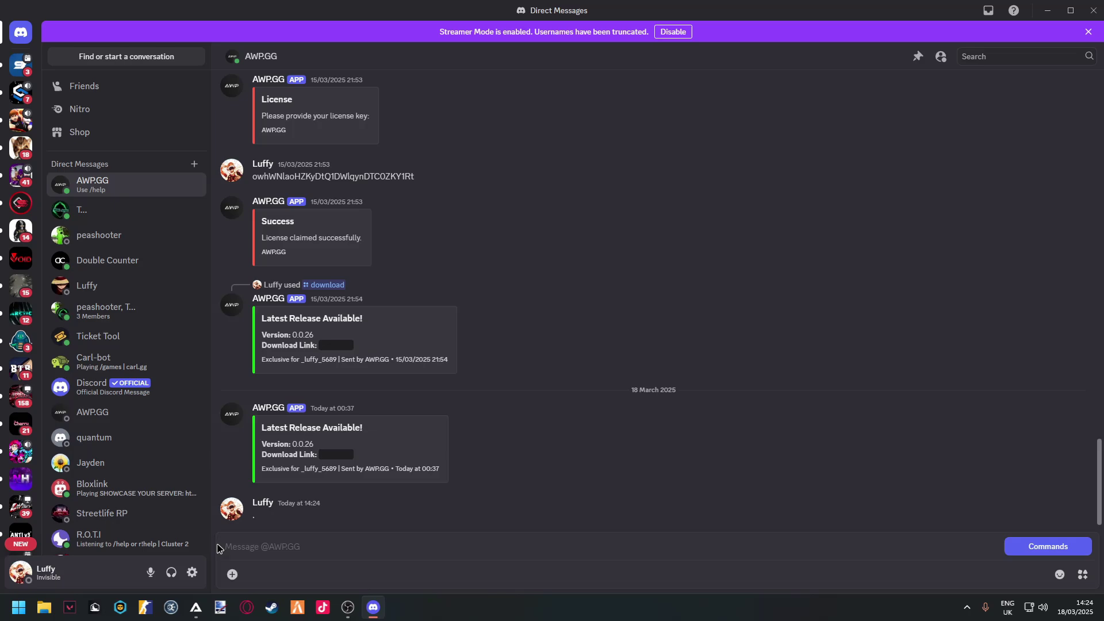
pyautogui.scroll(20, 431, 318)
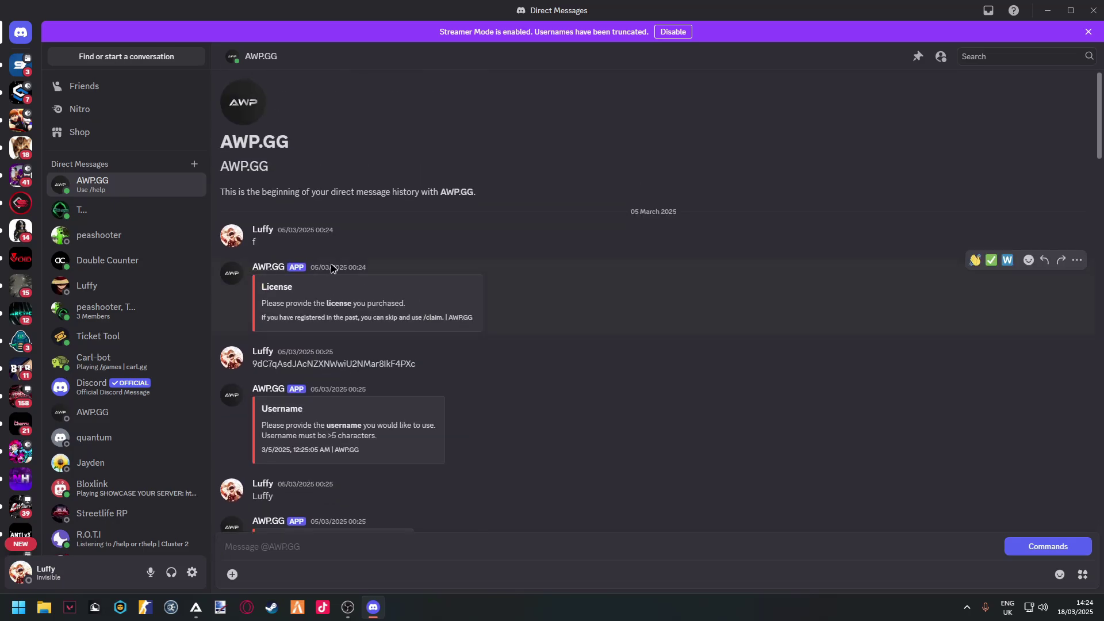
pyautogui.scroll(-20, 454, 385)
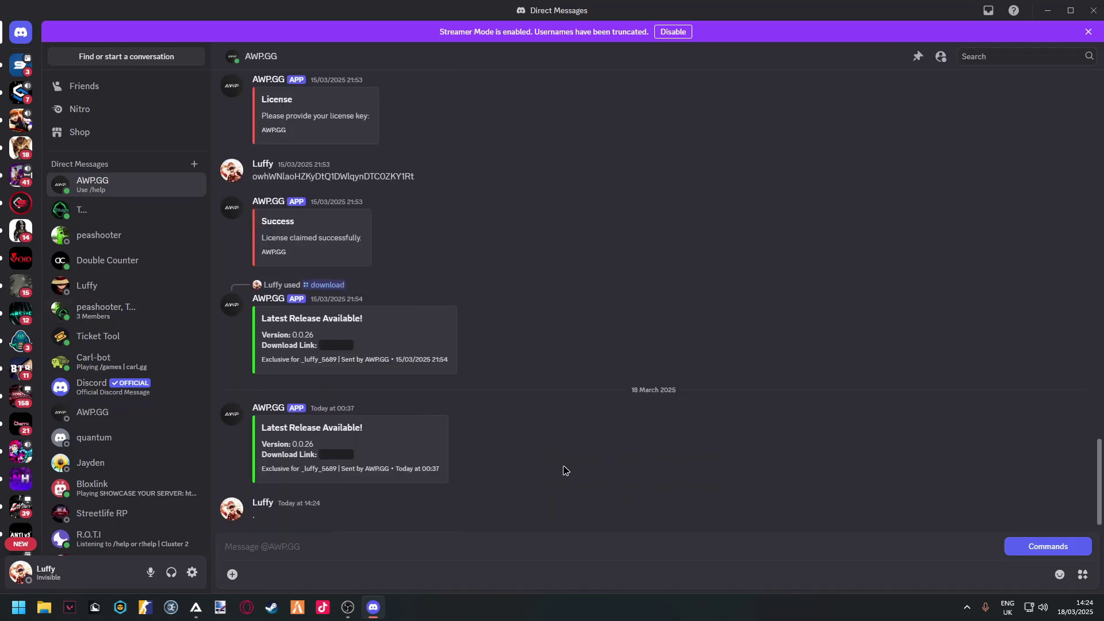
# - Run the bot's /register command and send it the pasted license key
pyautogui.write('/rehi')
pyautogui.press('BackSpace')
pyautogui.write('gi')
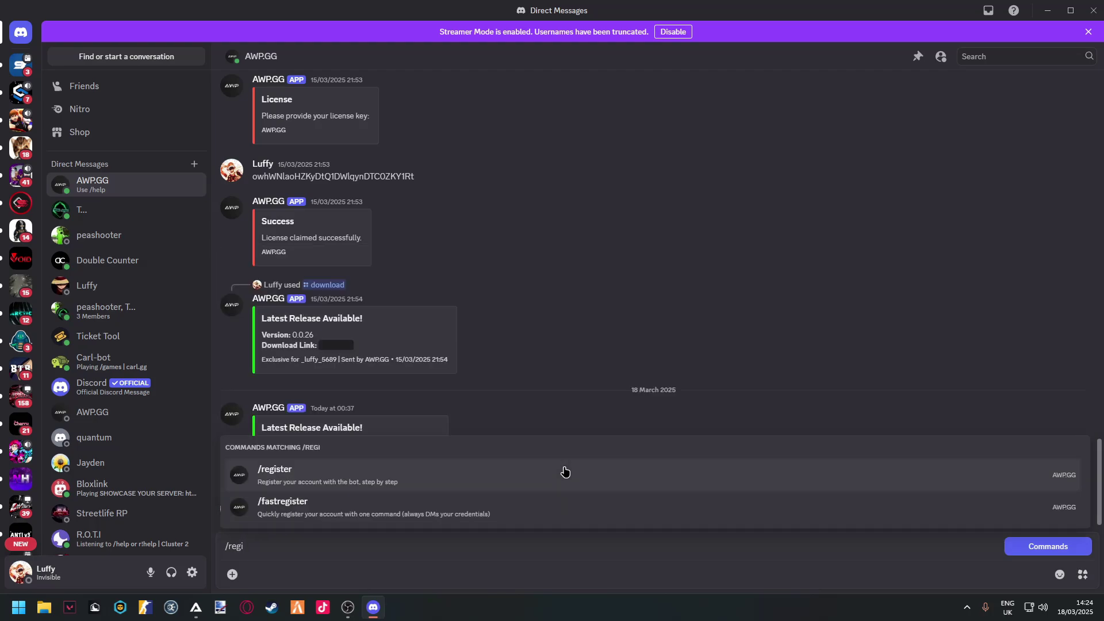
pyautogui.click(564, 471)
pyautogui.press('Return')
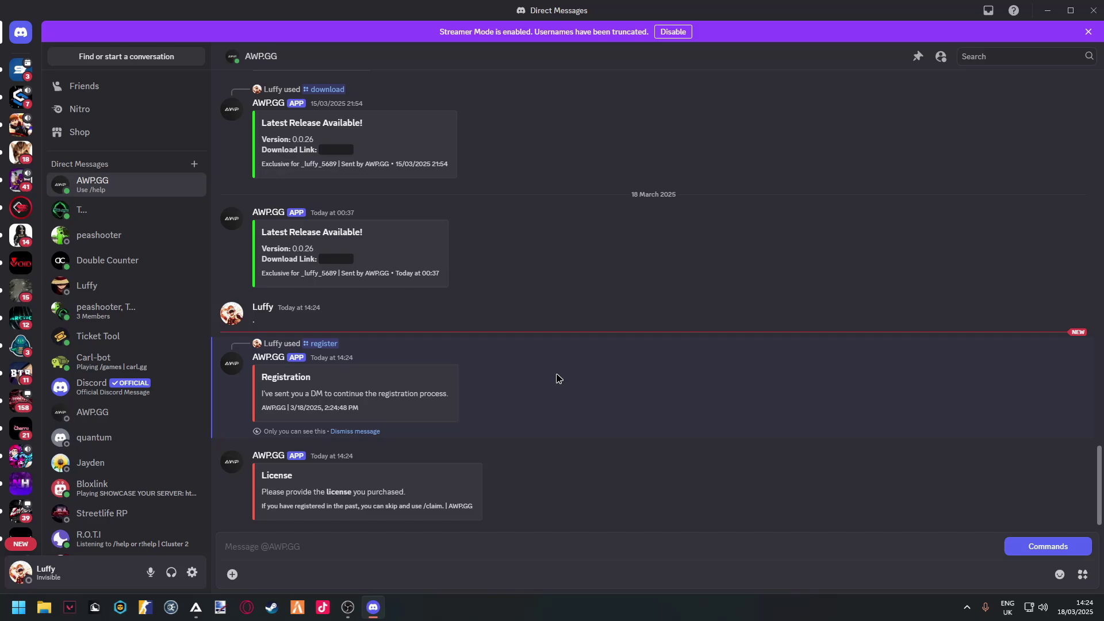
pyautogui.hotkey('ctrl', 'v')
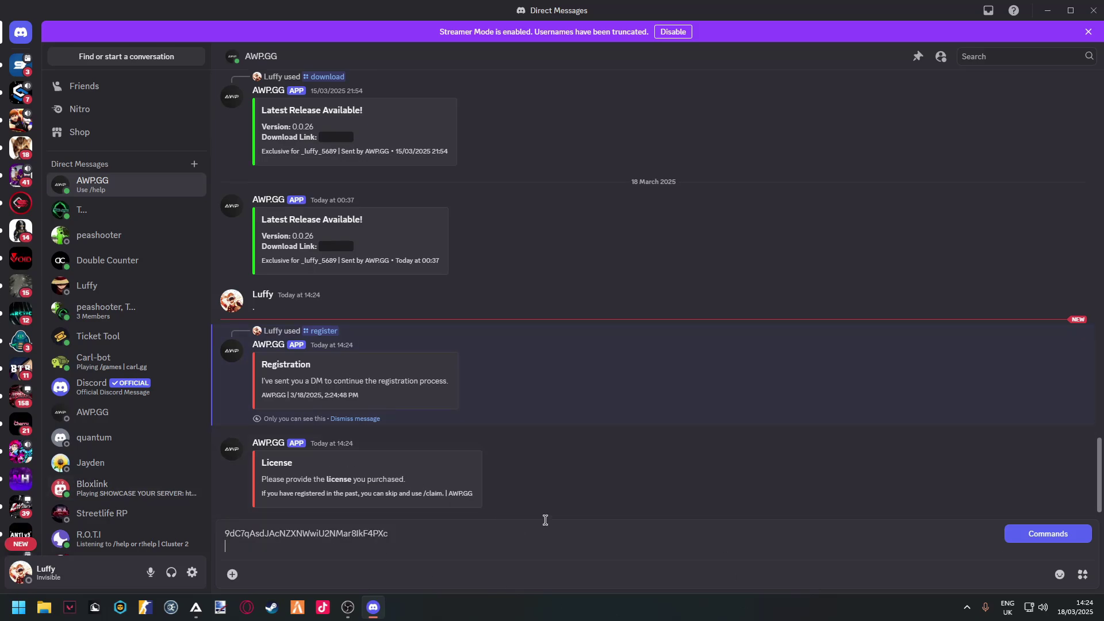
pyautogui.press('Return')
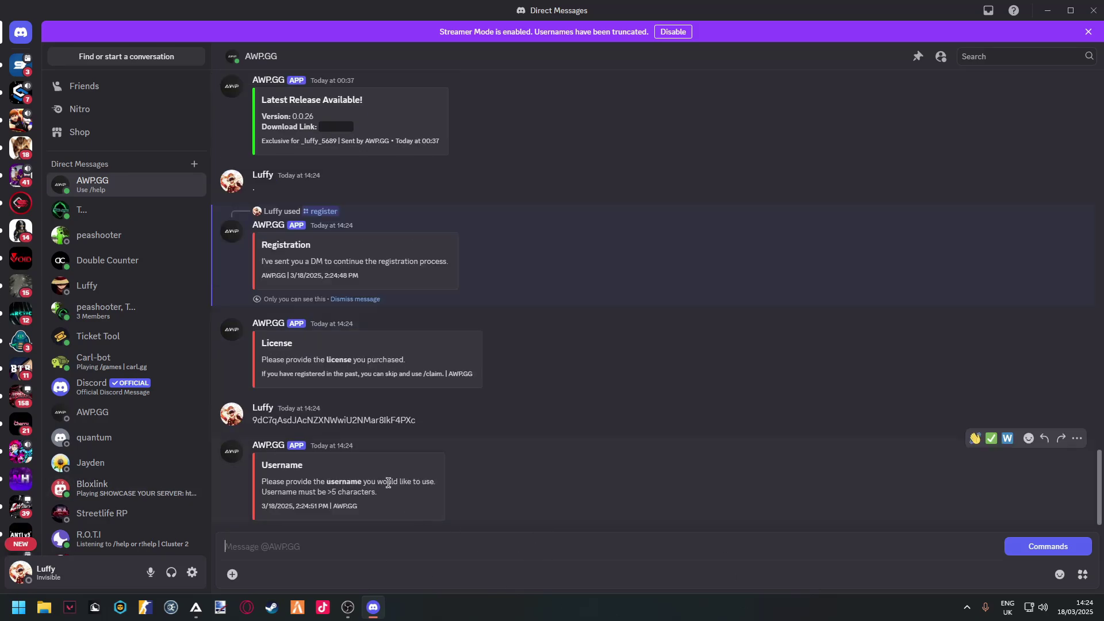
# - Answer the username, email and password prompts, then review the already-tied rejection
pyautogui.moveTo(335, 482); pyautogui.dragTo(403, 483)
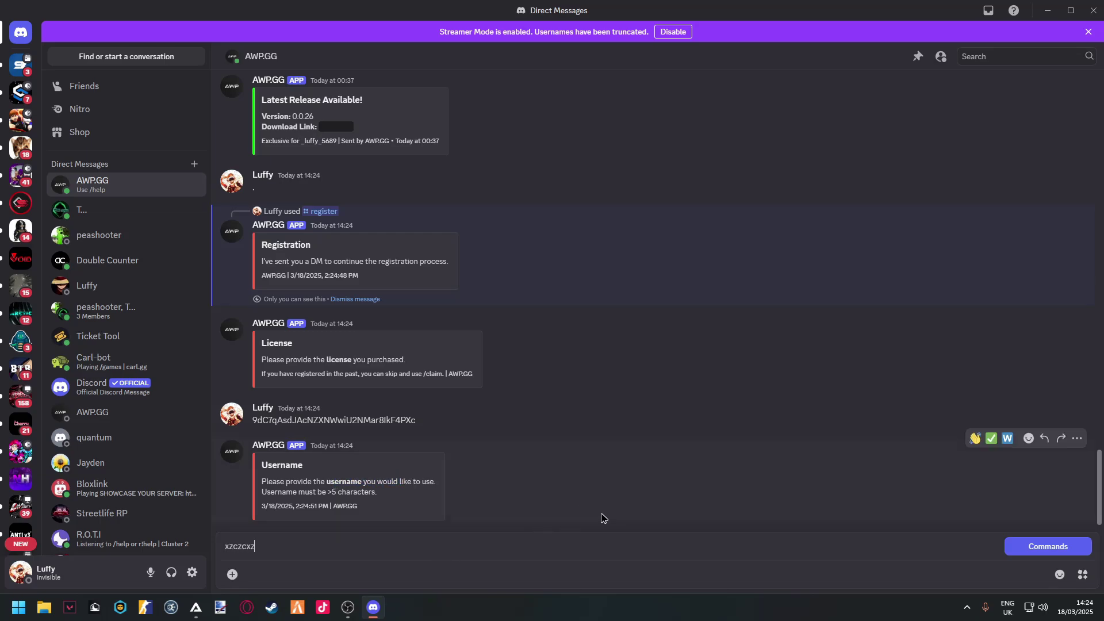
pyautogui.press('Return')
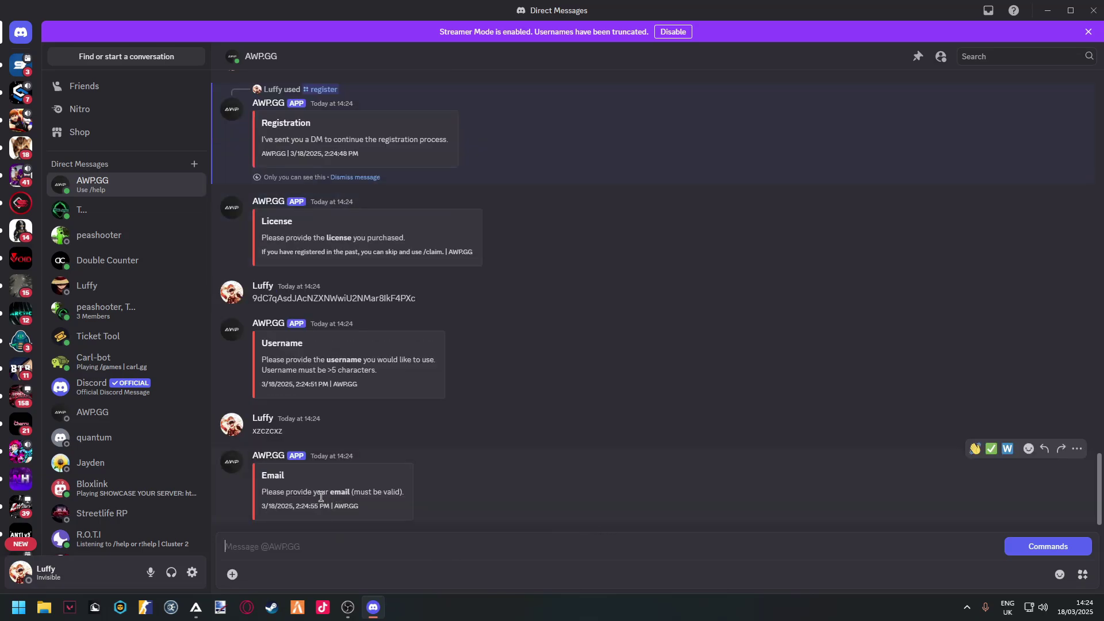
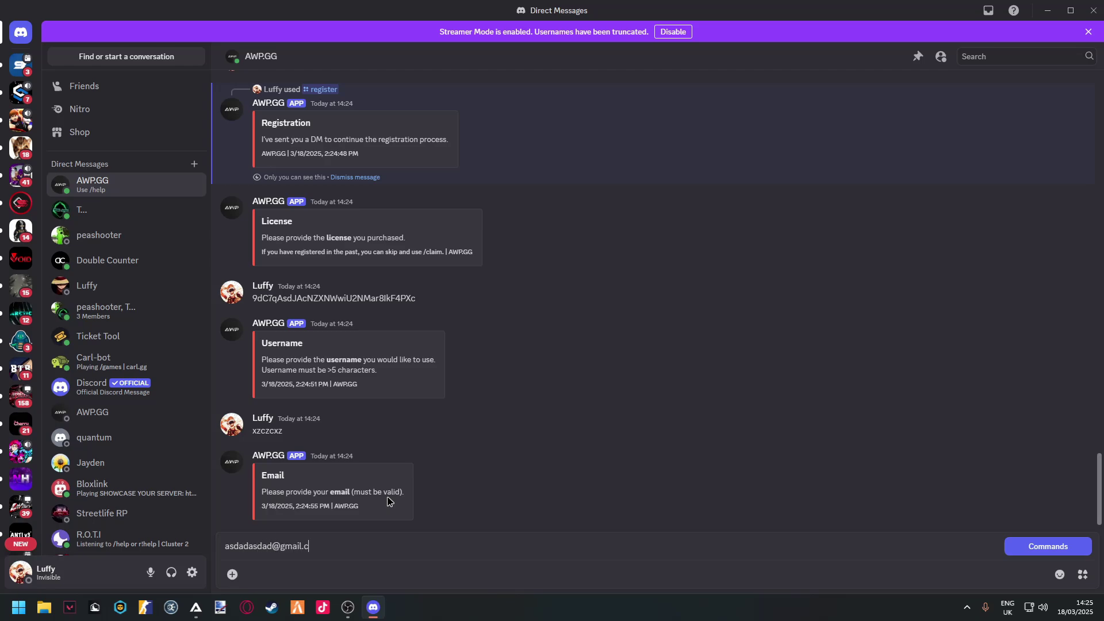
pyautogui.press('Return')
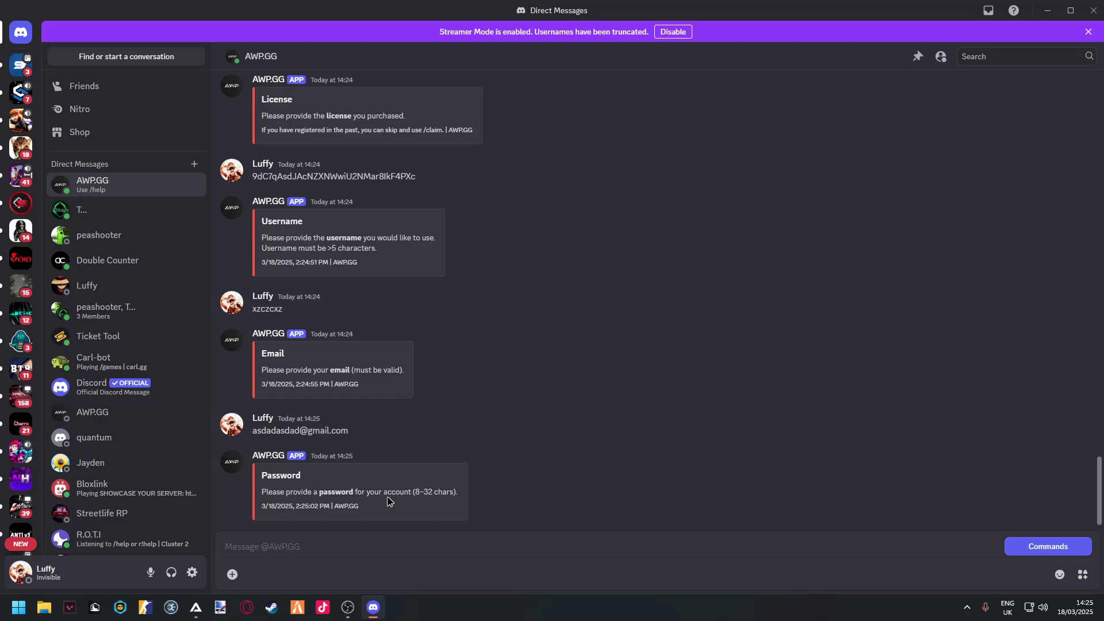
pyautogui.press('Return')
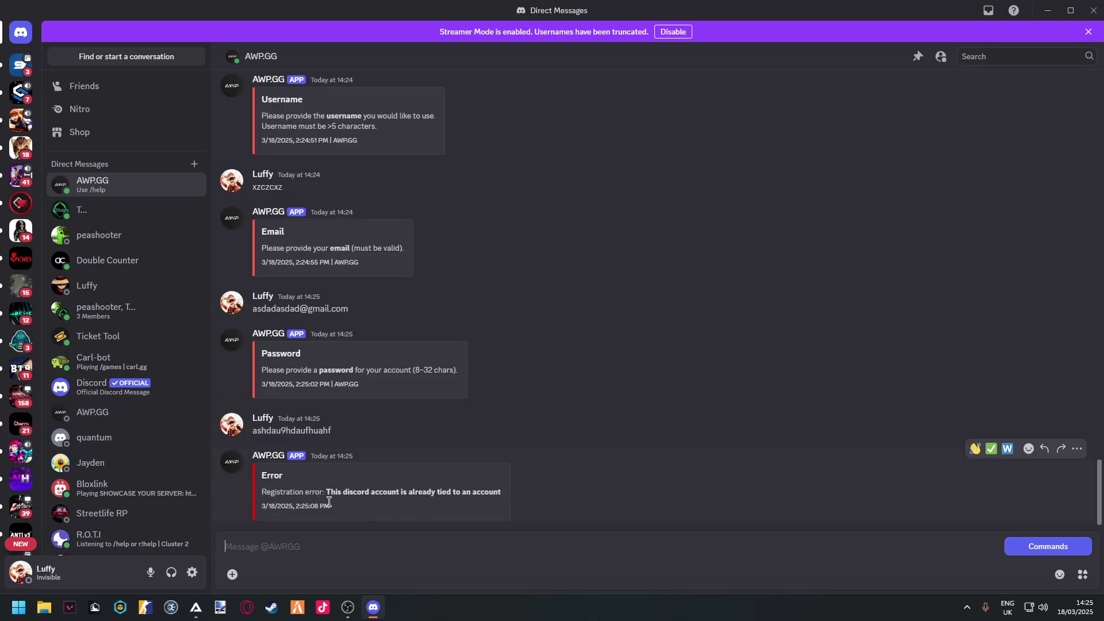
pyautogui.moveTo(383, 491); pyautogui.dragTo(480, 490)
pyautogui.scroll(5, 542, 466)
pyautogui.scroll(-5, 488, 419)
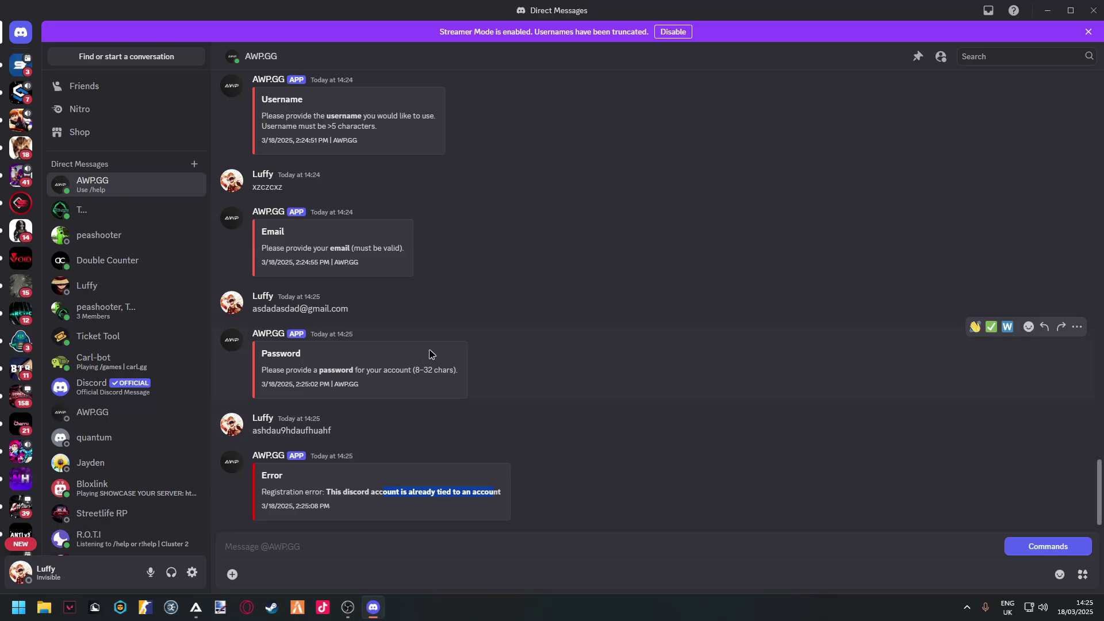
pyautogui.click(361, 537)
# - Use /download to get the version 0.0.26 link and start downloading 0.0.26 (1).zip
pyautogui.write('/d')
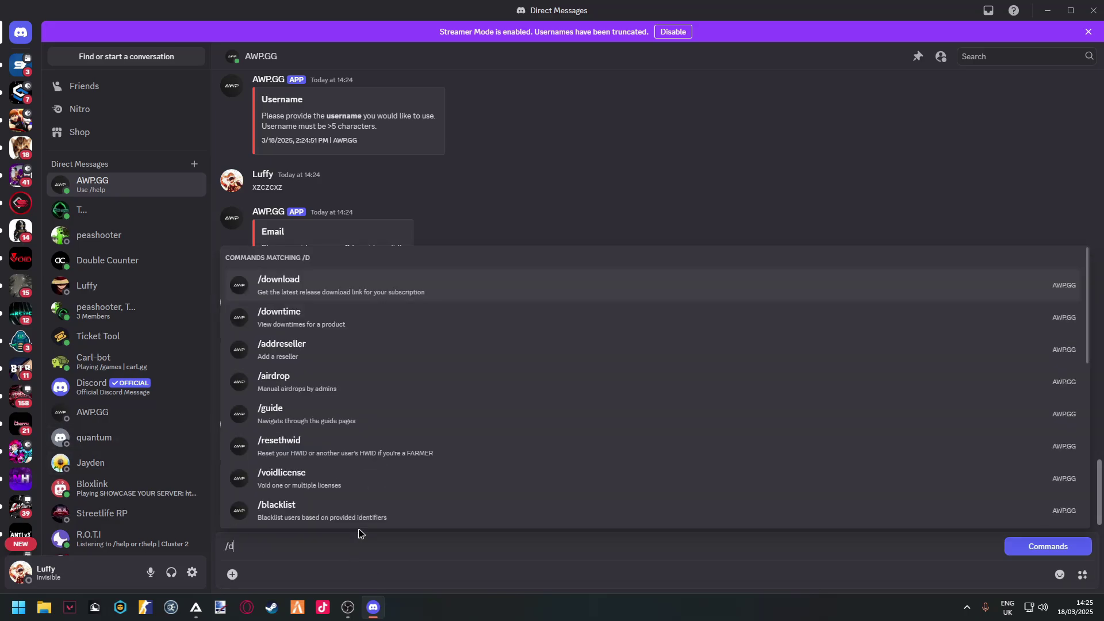
pyautogui.write('ownload')
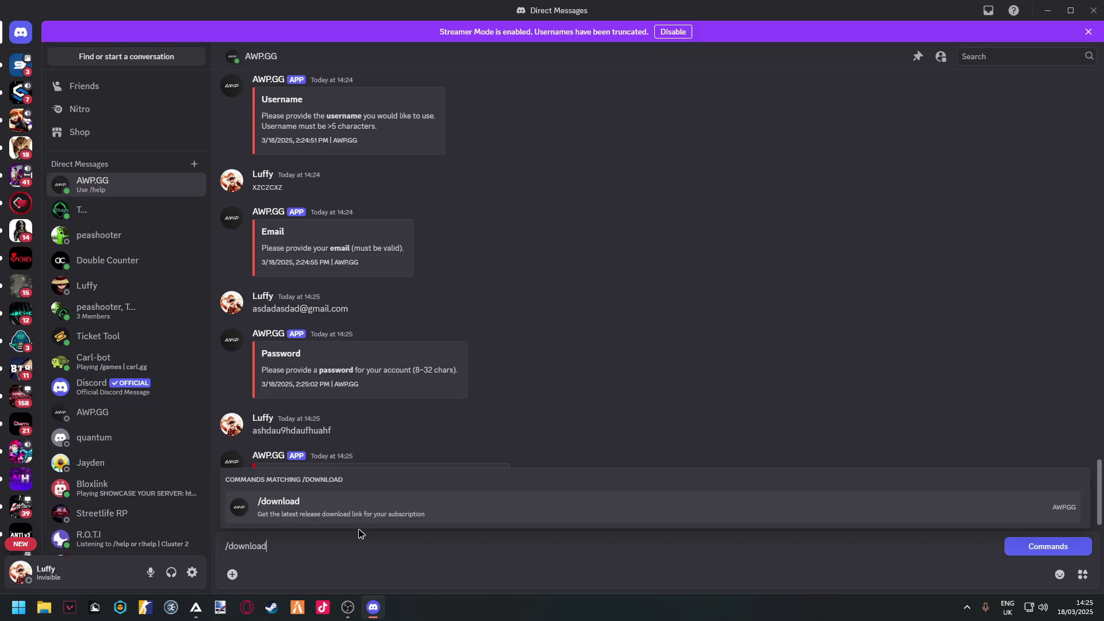
pyautogui.click(317, 519)
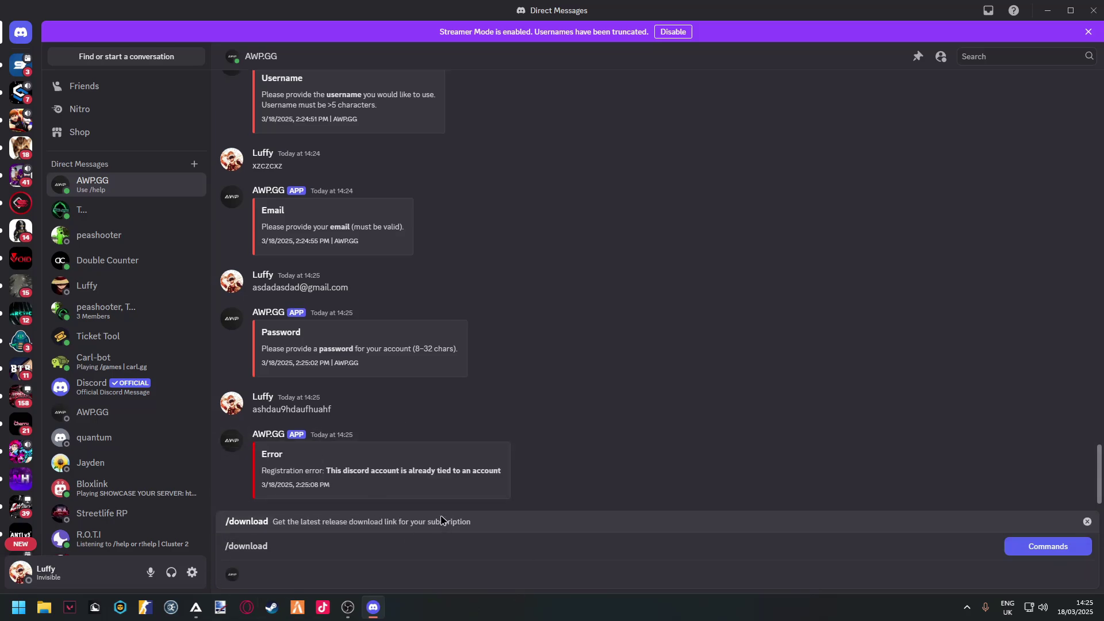
pyautogui.press('Return')
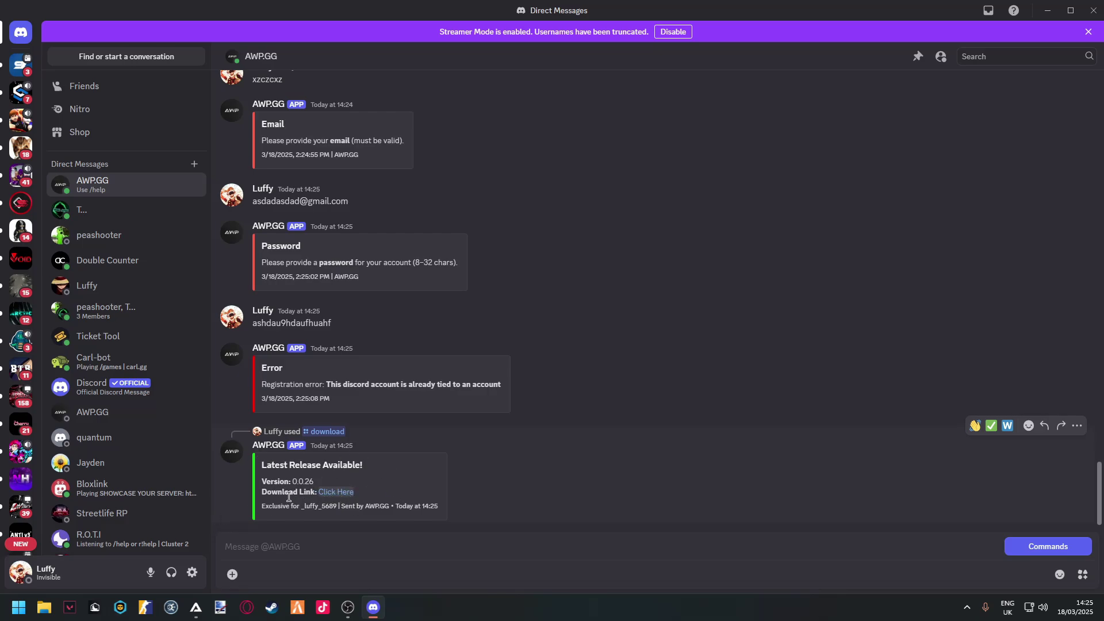
pyautogui.click(335, 492)
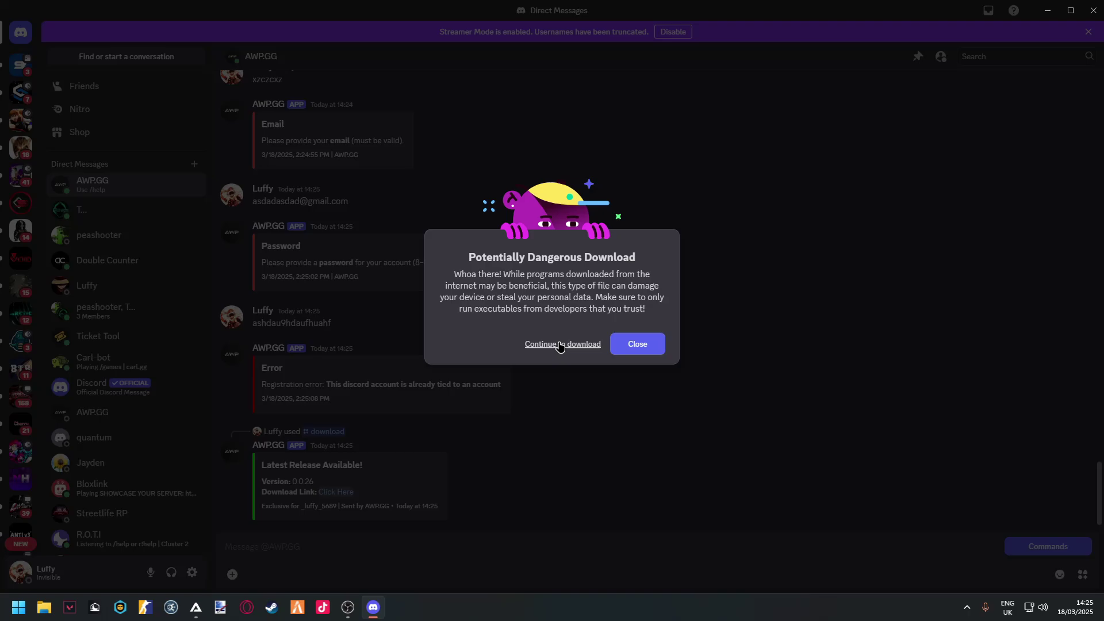
pyautogui.click(560, 344)
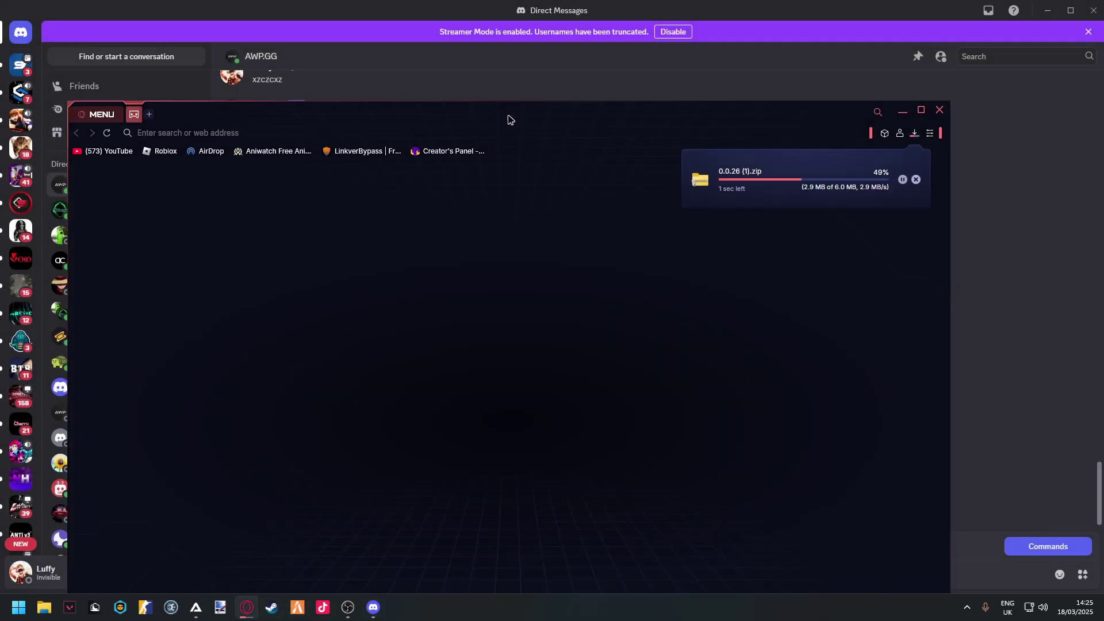
# - Maximize Opera GX and show the finished 0.0.26 (1).zip in File Explorer's Downloads folder
pyautogui.moveTo(508, 119); pyautogui.dragTo(532, 91)
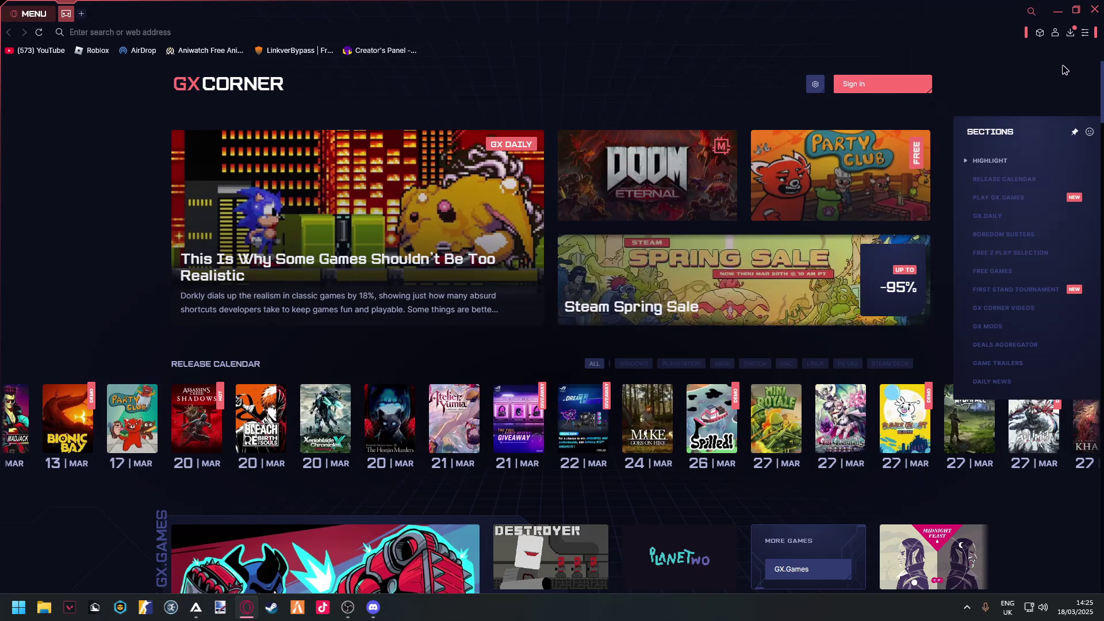
pyautogui.click(1070, 32)
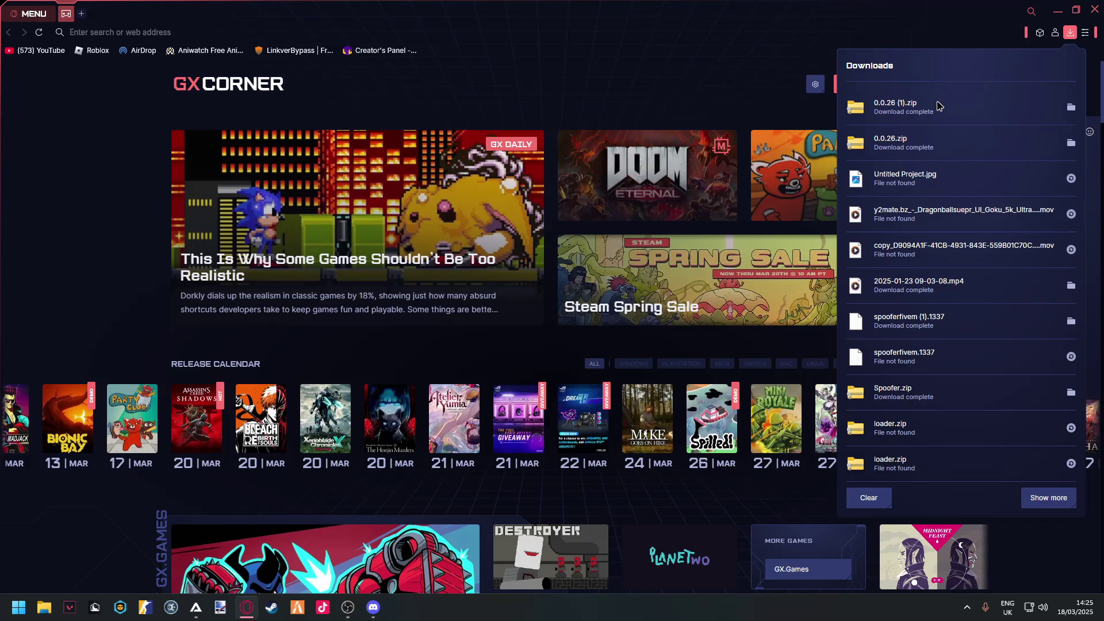
pyautogui.click(1070, 107)
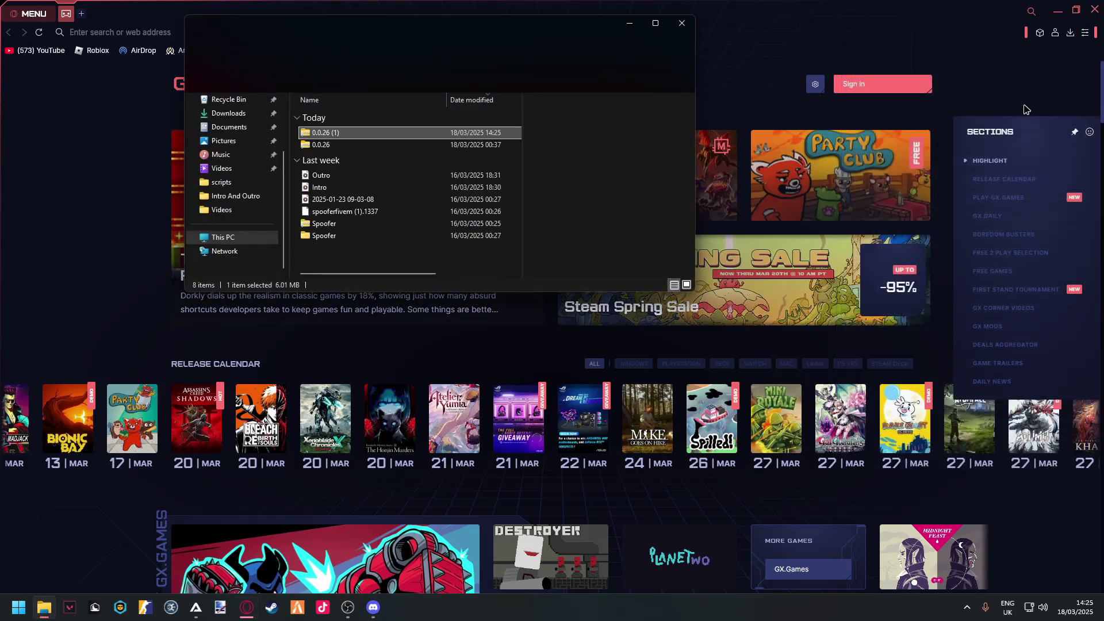
pyautogui.moveTo(437, 26)
pyautogui.mouseDown()
pyautogui.moveTo(530, 72)
pyautogui.moveTo(480, 220)
pyautogui.moveTo(490, 151)
pyautogui.mouseUp()
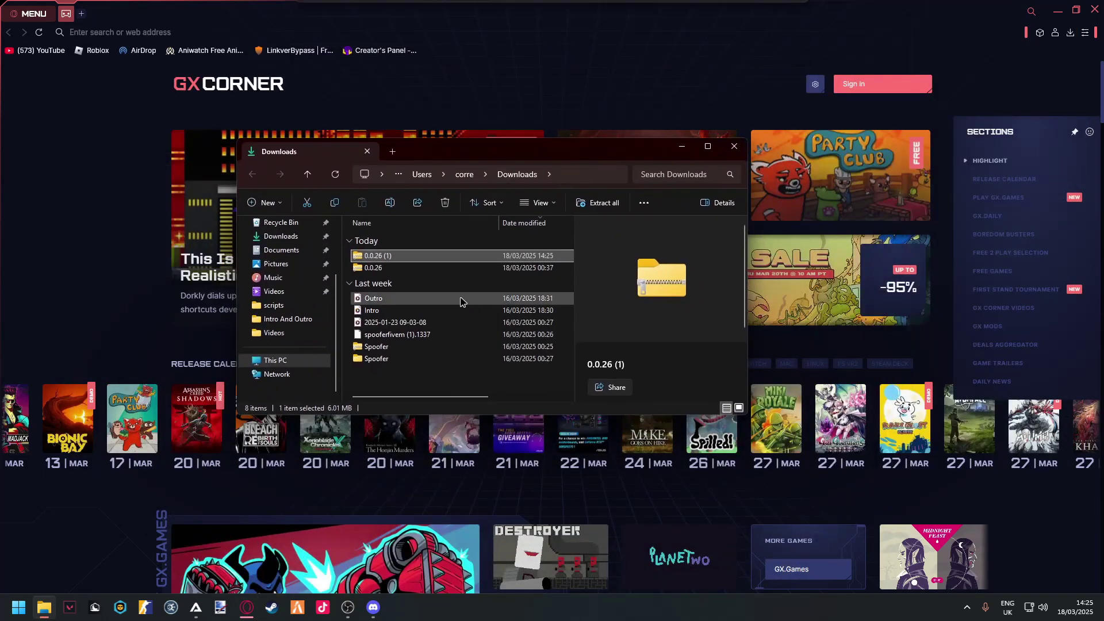
# - Extract 0.0.26 (1).zip with WinRAR into a 0.0.26 (1) folder and open it
pyautogui.rightClick(392, 257)
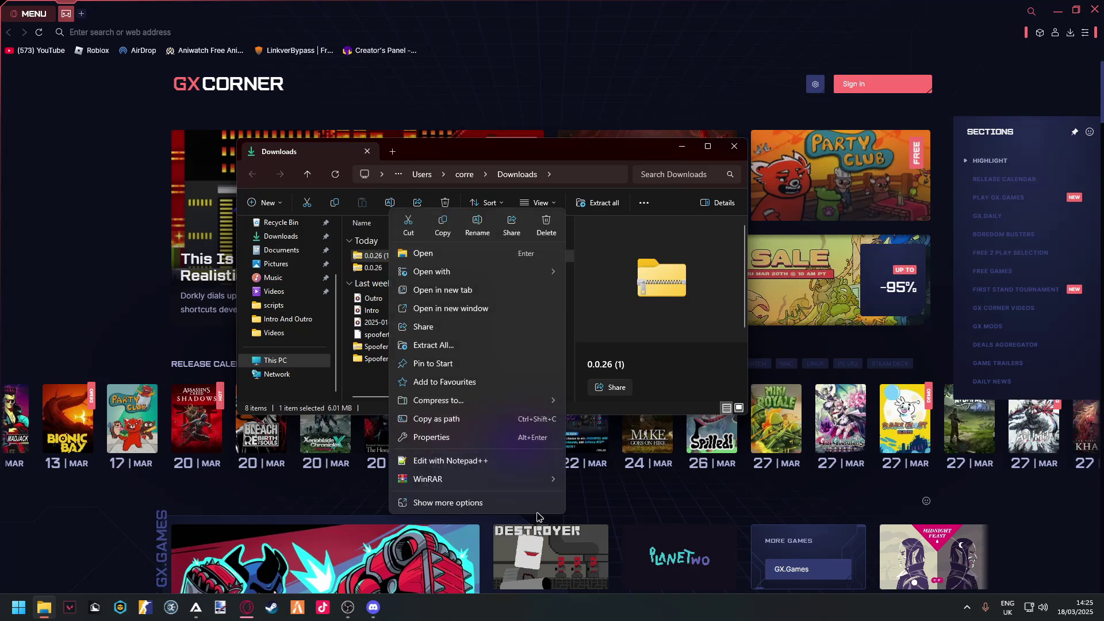
pyautogui.click(534, 479)
pyautogui.click(615, 500)
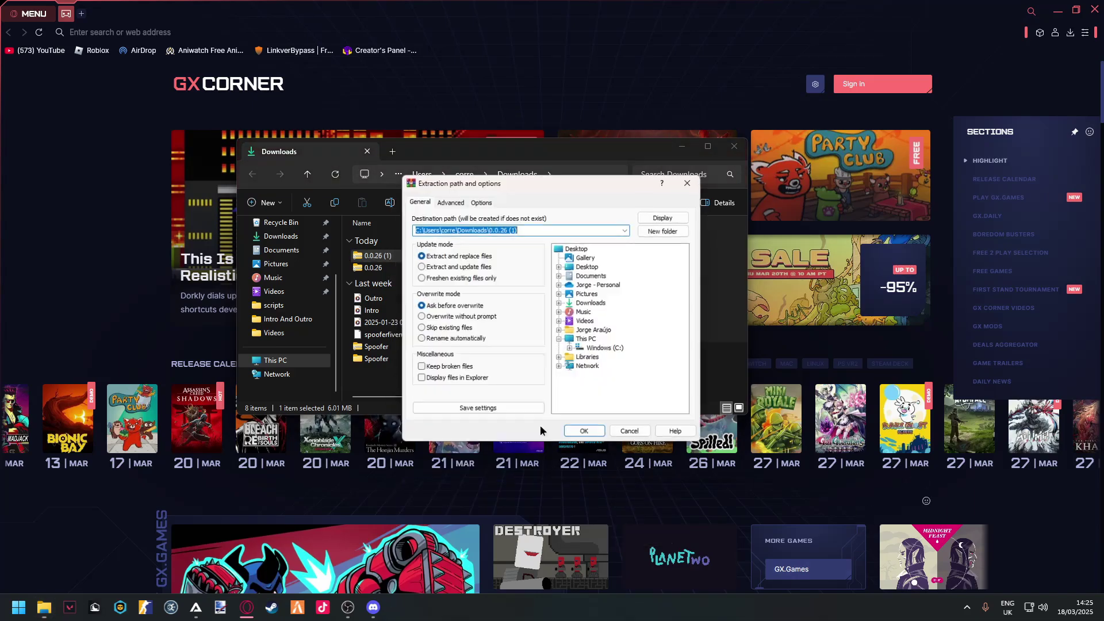
pyautogui.click(585, 435)
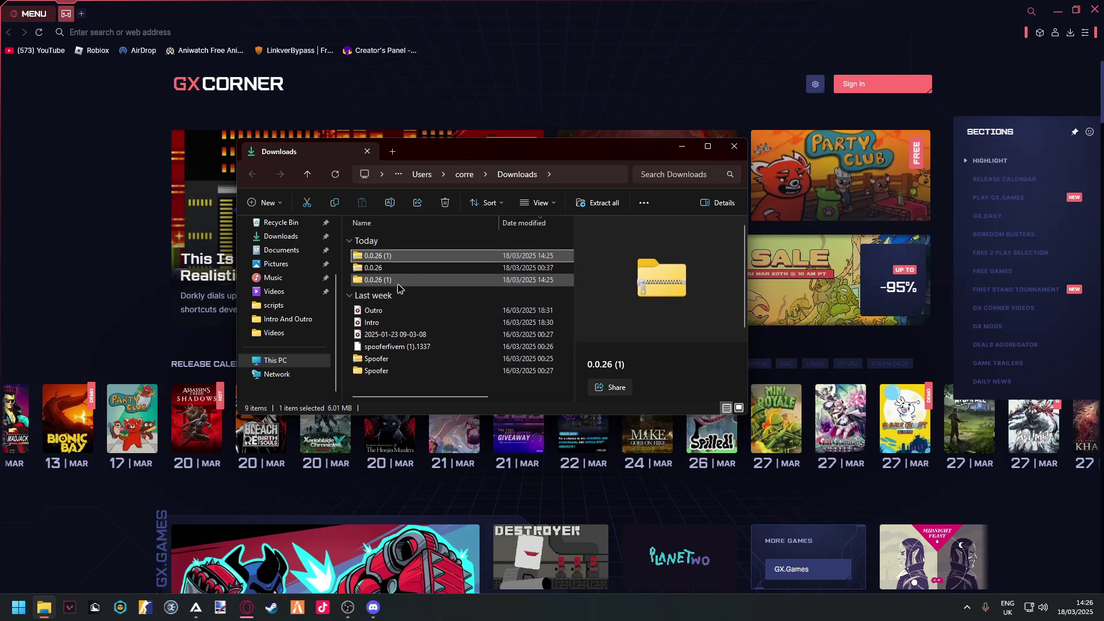
pyautogui.doubleClick(380, 280)
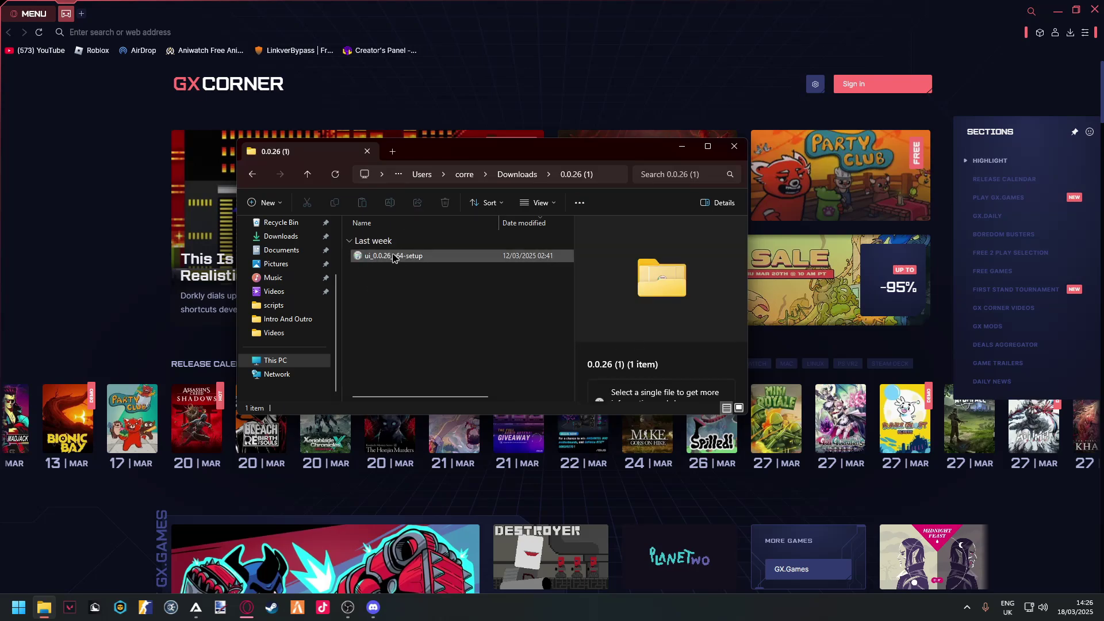
# - Uninstall the previously installed ui app from the Start search
pyautogui.click(14, 603)
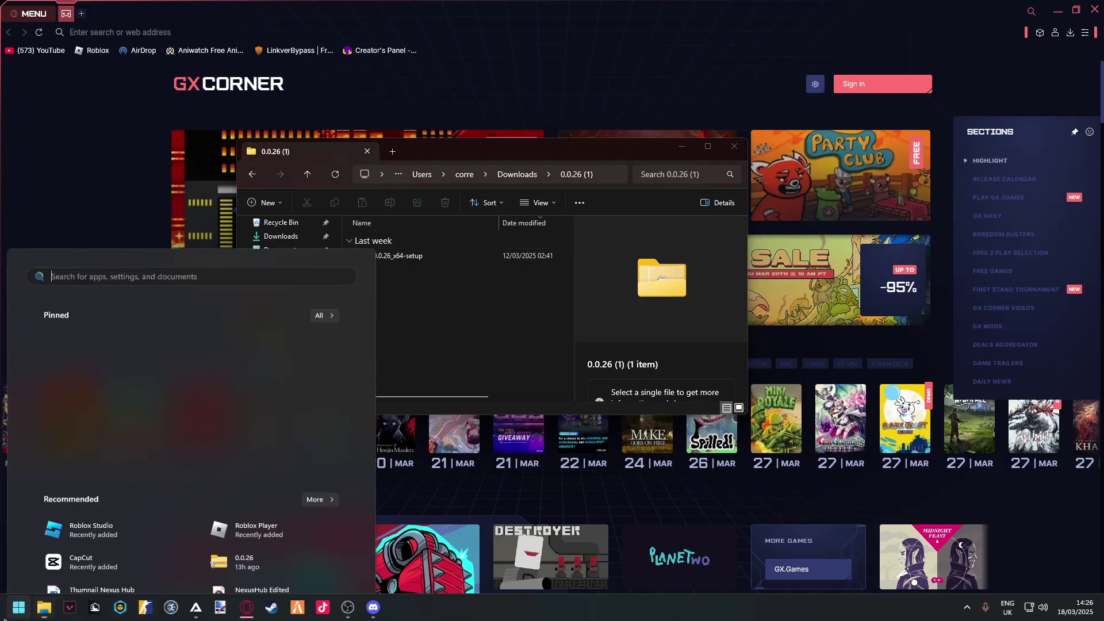
pyautogui.write('ui')
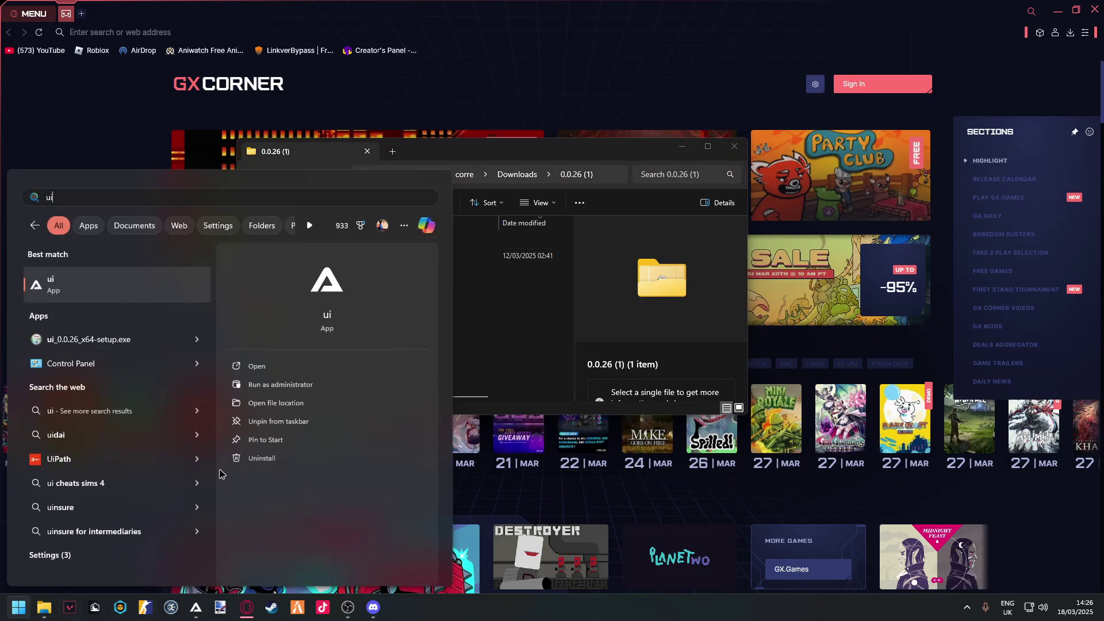
pyautogui.click(261, 457)
# - Launch ui_0.0.26_x64-setup, running it anyway past the protection warning
pyautogui.click(492, 256)
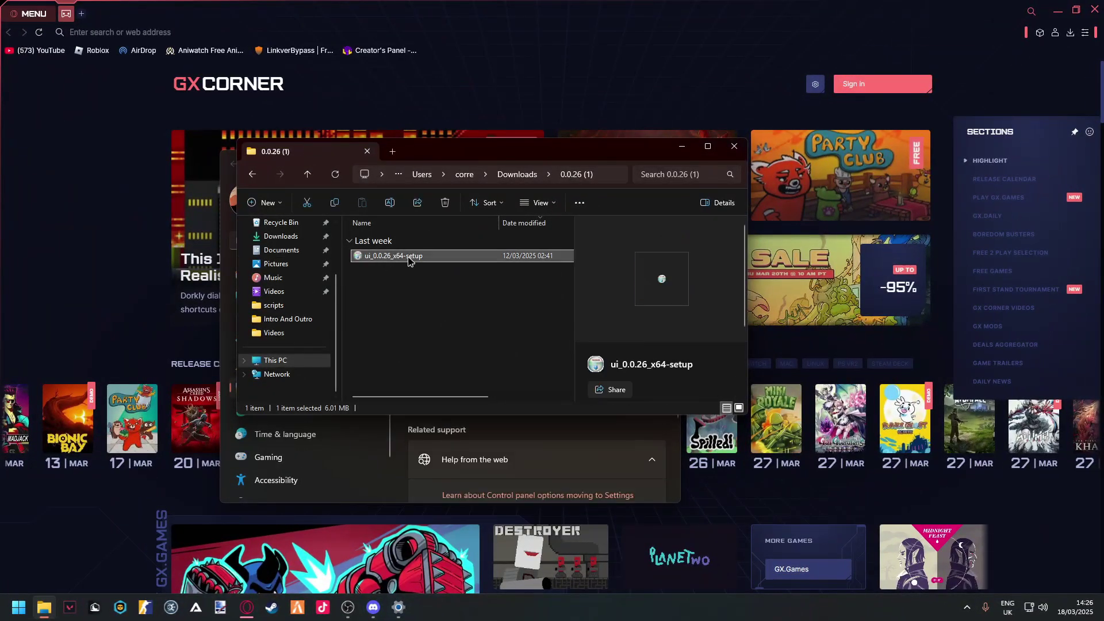
pyautogui.doubleClick(492, 258)
pyautogui.click(424, 217)
pyautogui.click(584, 406)
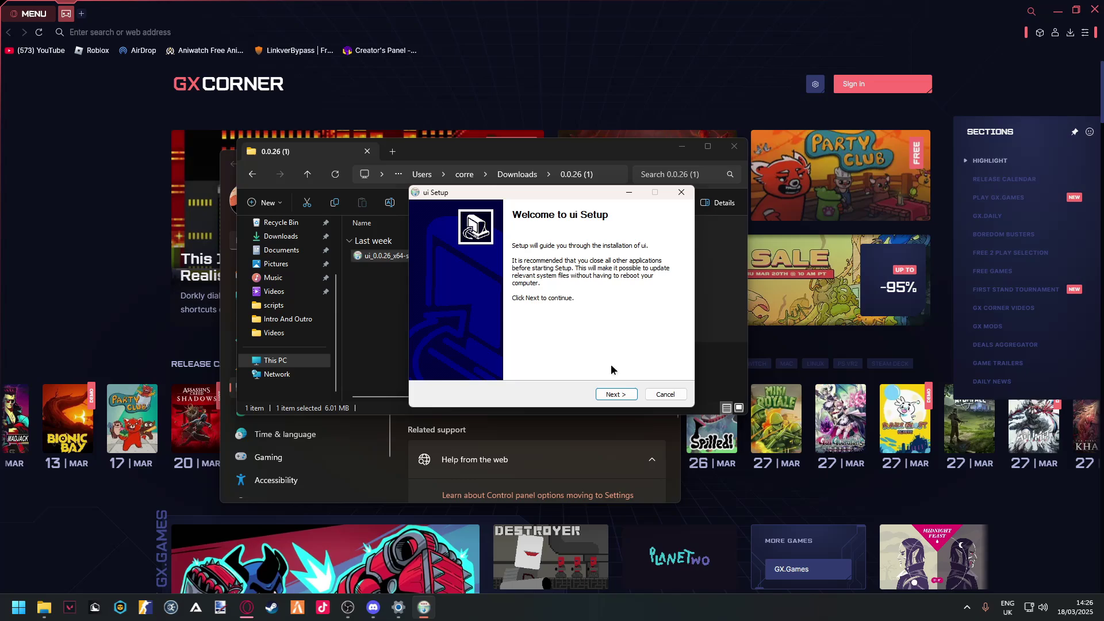
pyautogui.click(19, 607)
pyautogui.write('windows')
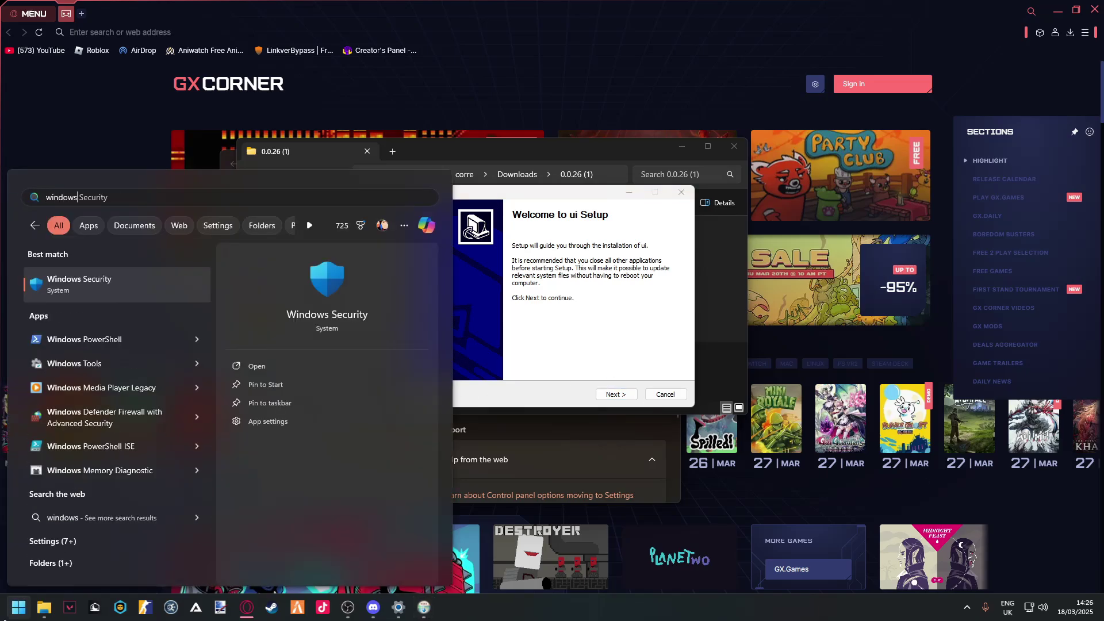
pyautogui.press('Return')
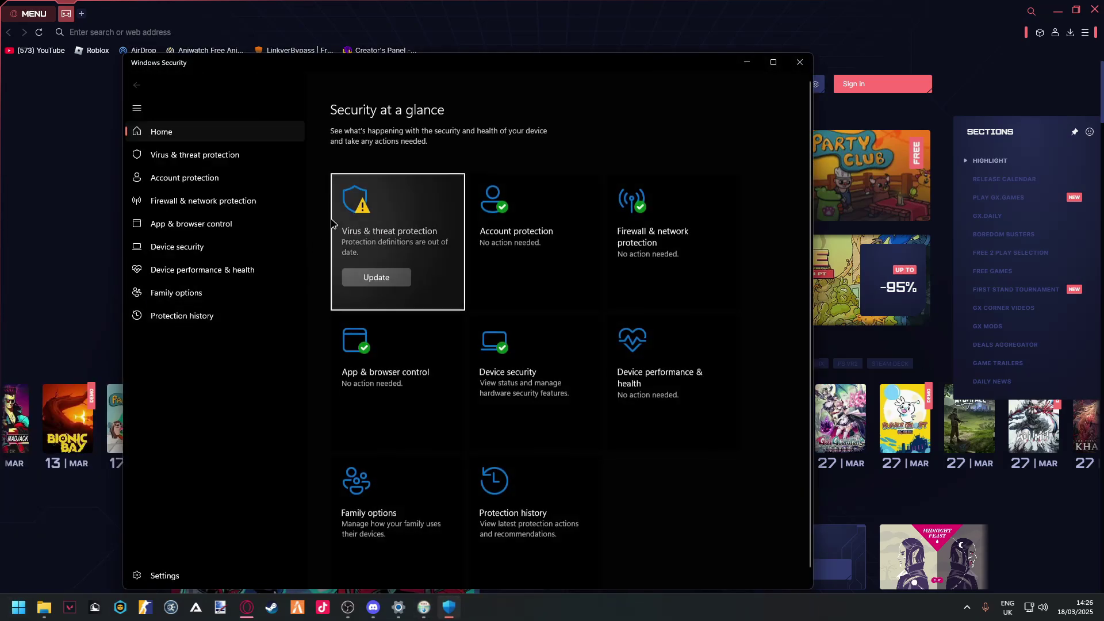
pyautogui.click(447, 309)
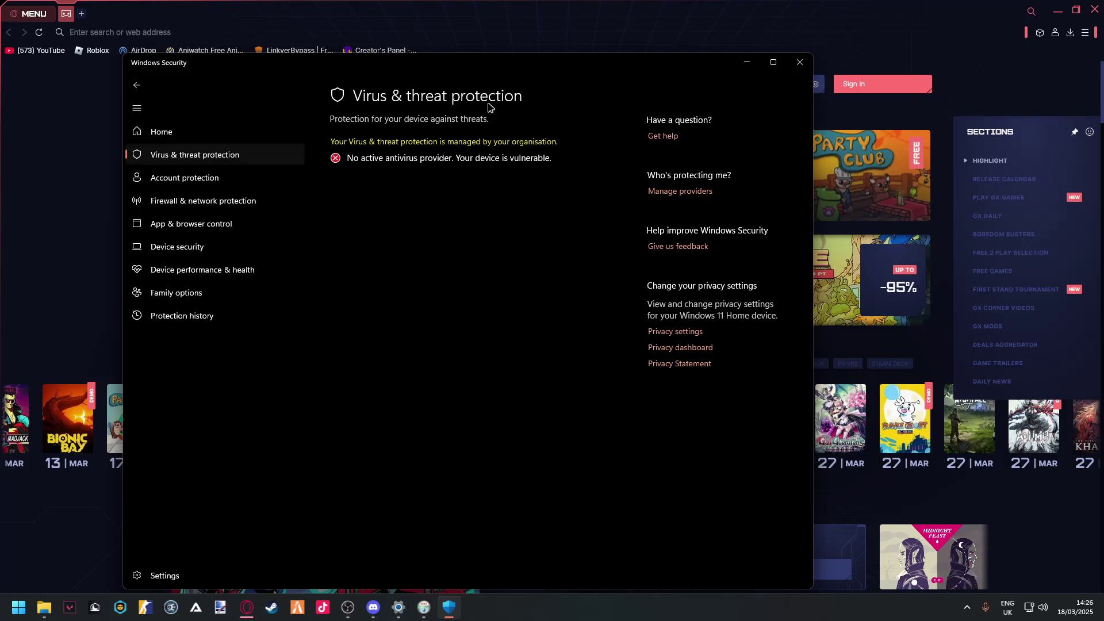
pyautogui.click(799, 63)
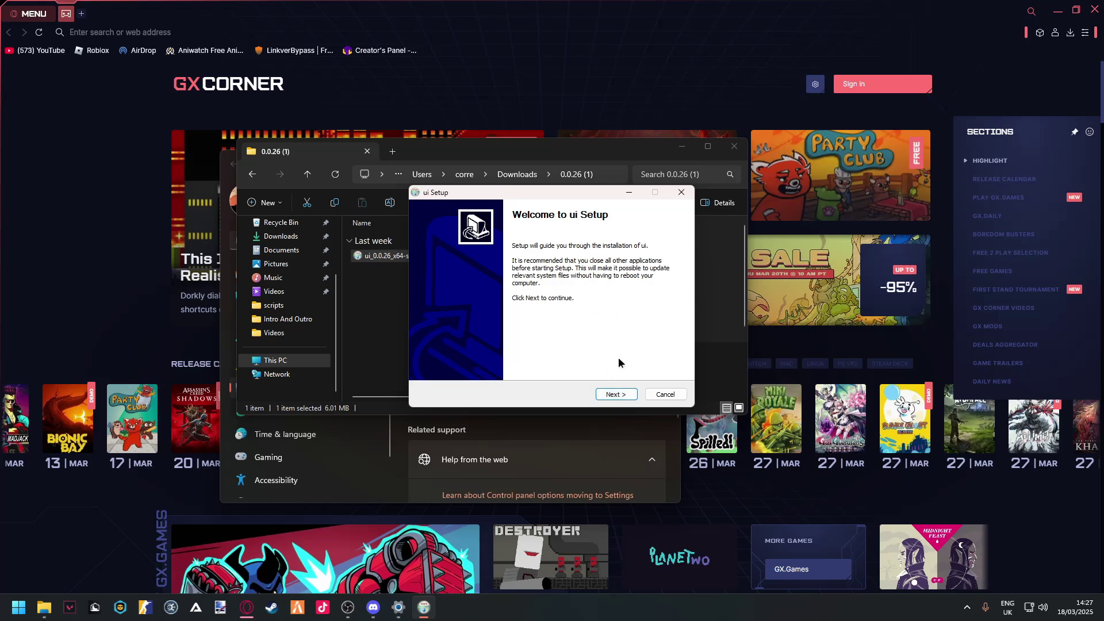
# - Install ui 0.0.26 to the default folder with a desktop shortcut, then launch it
pyautogui.click(616, 394)
pyautogui.click(616, 393)
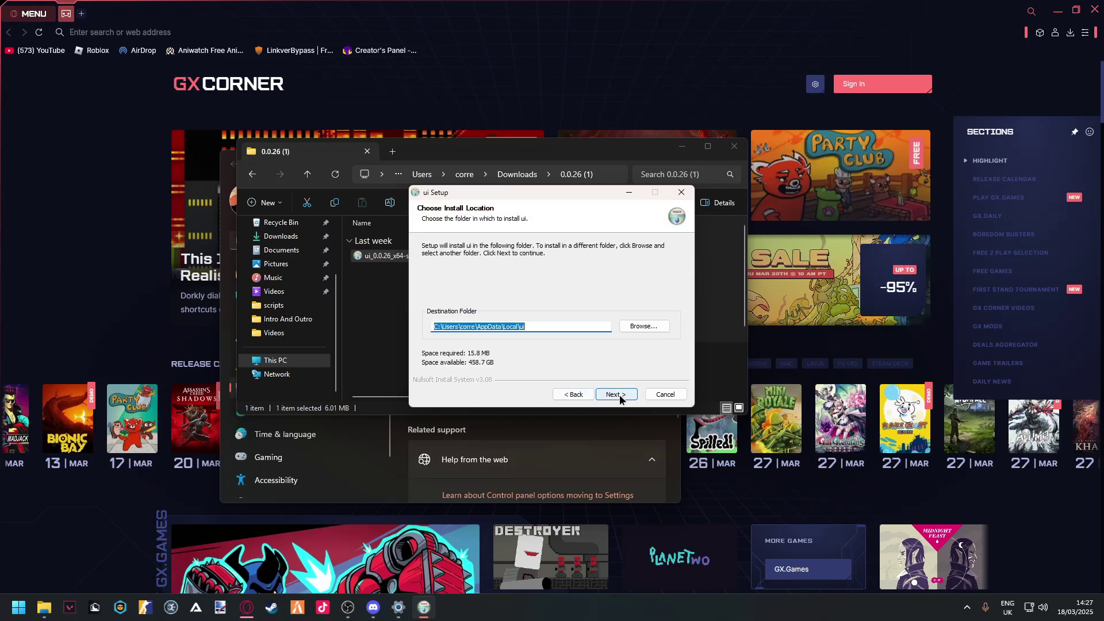
pyautogui.click(616, 396)
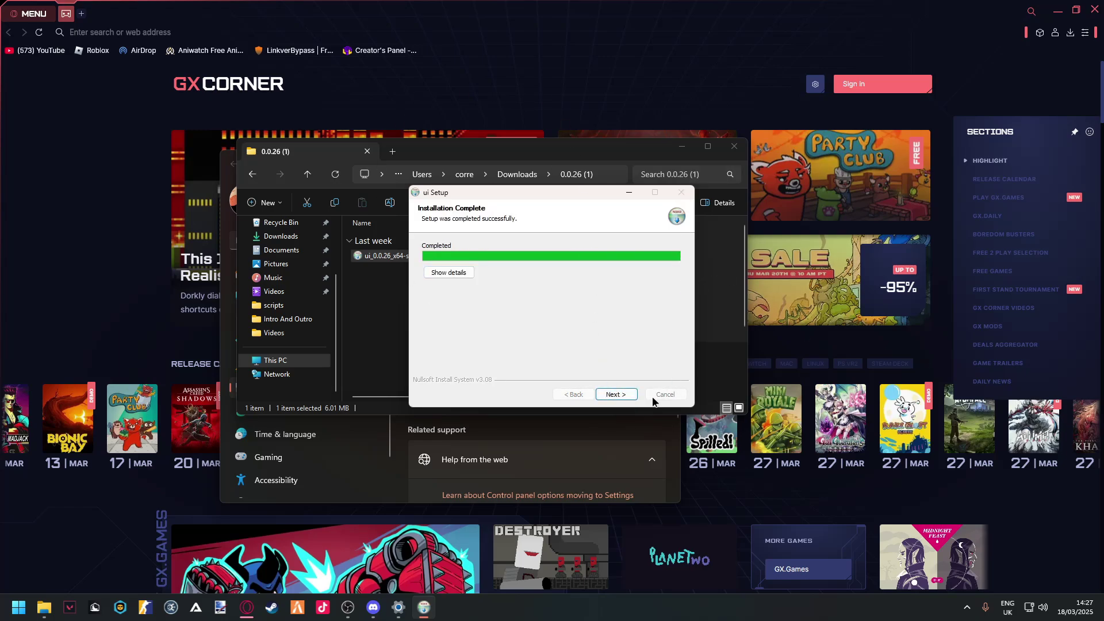
pyautogui.click(621, 396)
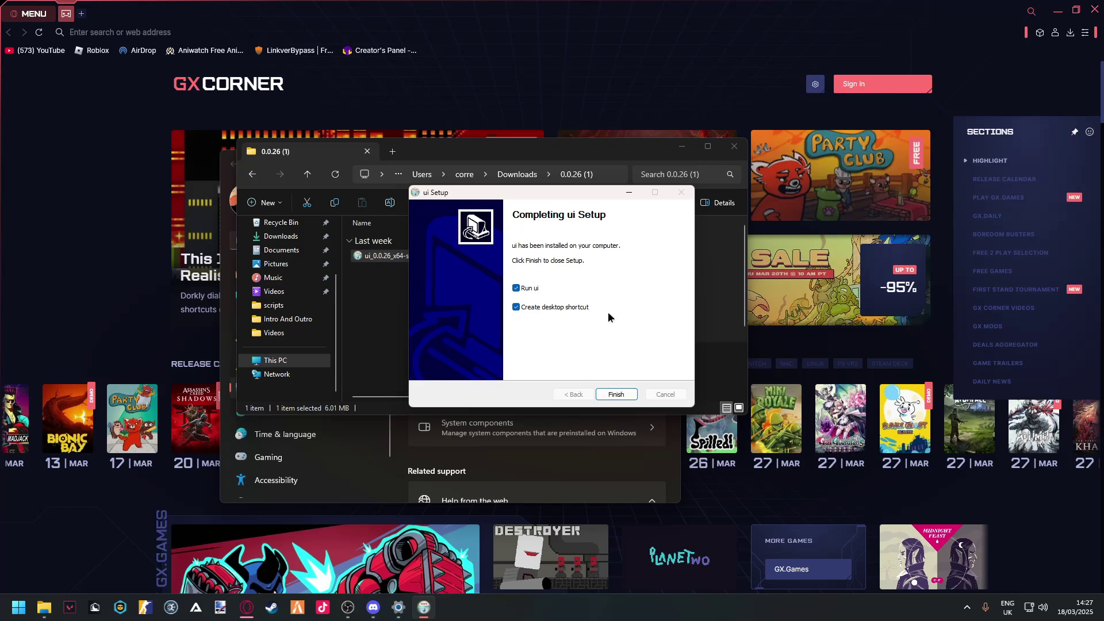
pyautogui.click(615, 394)
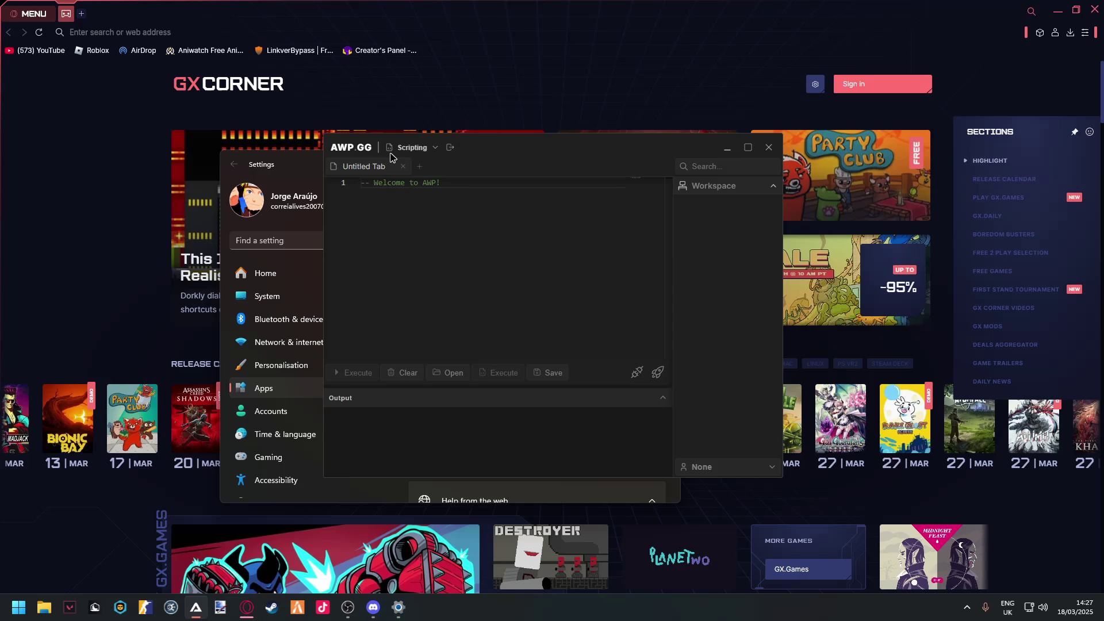
# - Centre the AWP GG window, fill in the saved username and password, and move it aside
pyautogui.moveTo(392, 157); pyautogui.dragTo(438, 357)
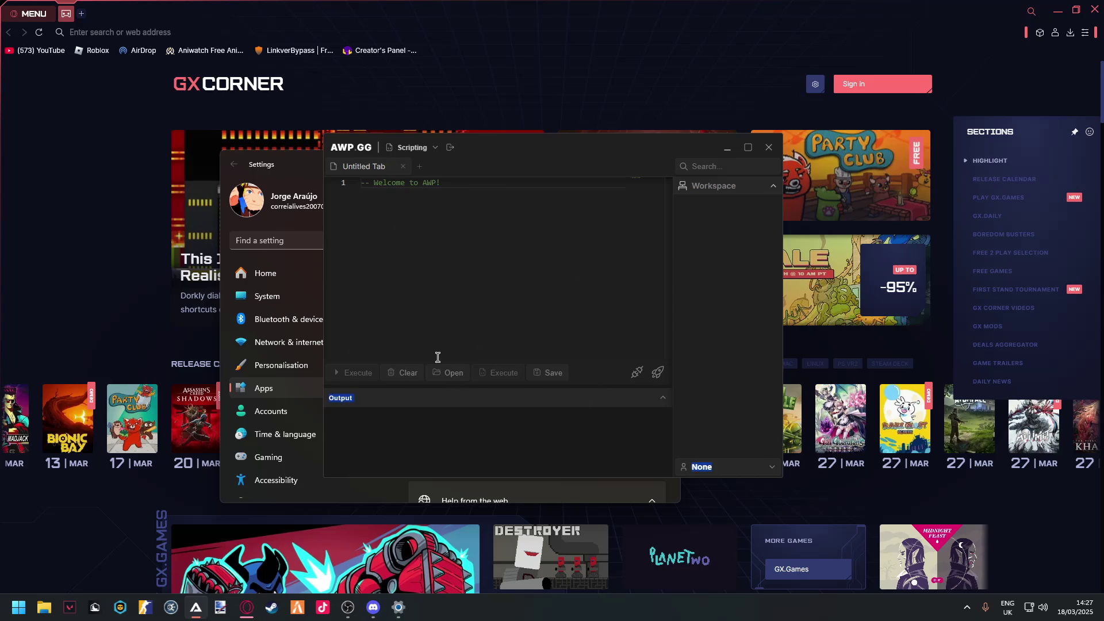
pyautogui.click(450, 148)
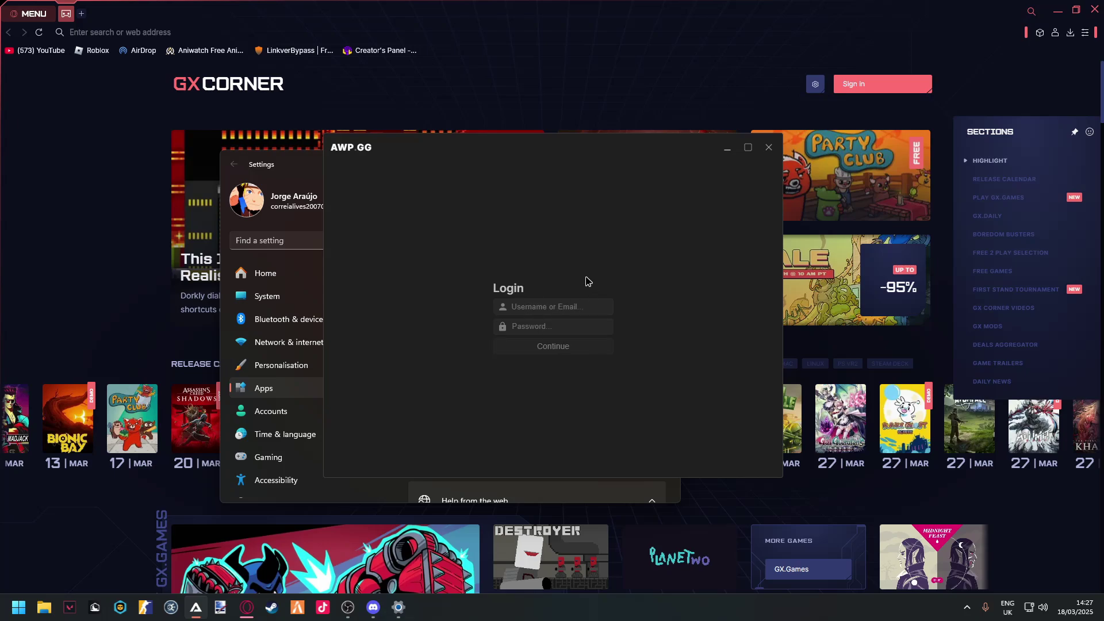
pyautogui.click(577, 310)
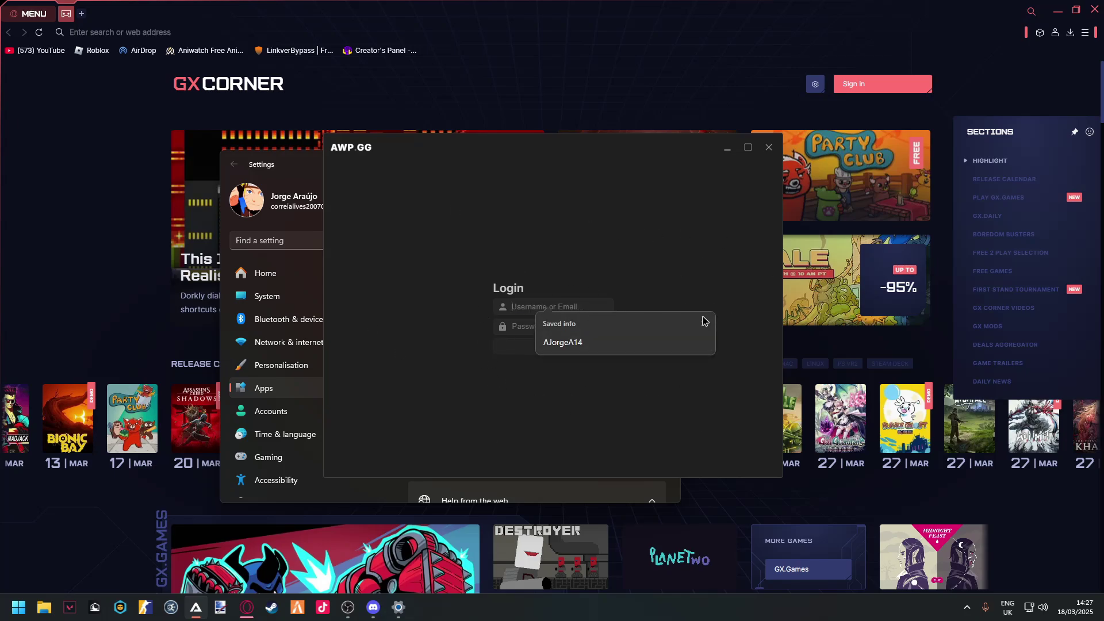
pyautogui.click(527, 309)
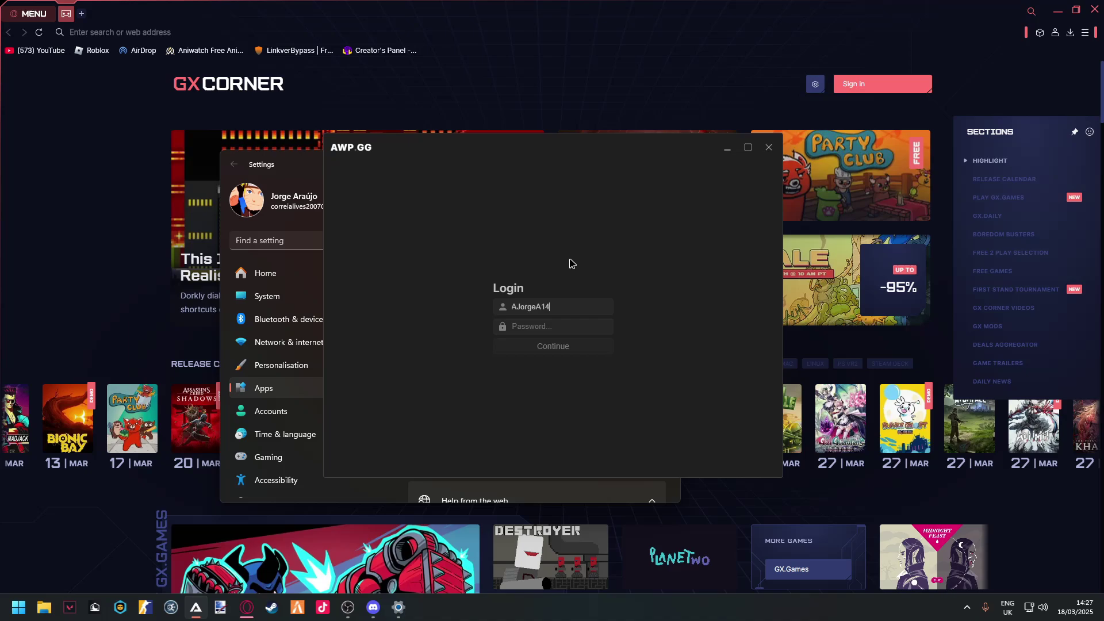
pyautogui.moveTo(554, 148); pyautogui.dragTo(1101, 178)
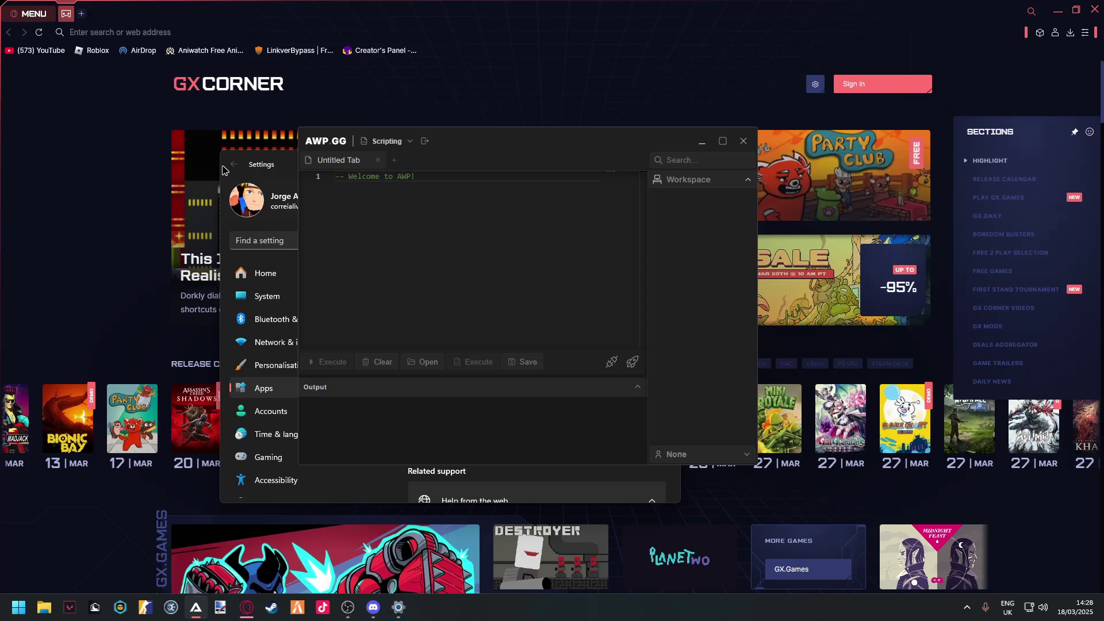
# - Close Windows Settings and switch AWP GG from Scripting to its General Settings page
pyautogui.moveTo(270, 167); pyautogui.dragTo(157, 241)
pyautogui.click(553, 233)
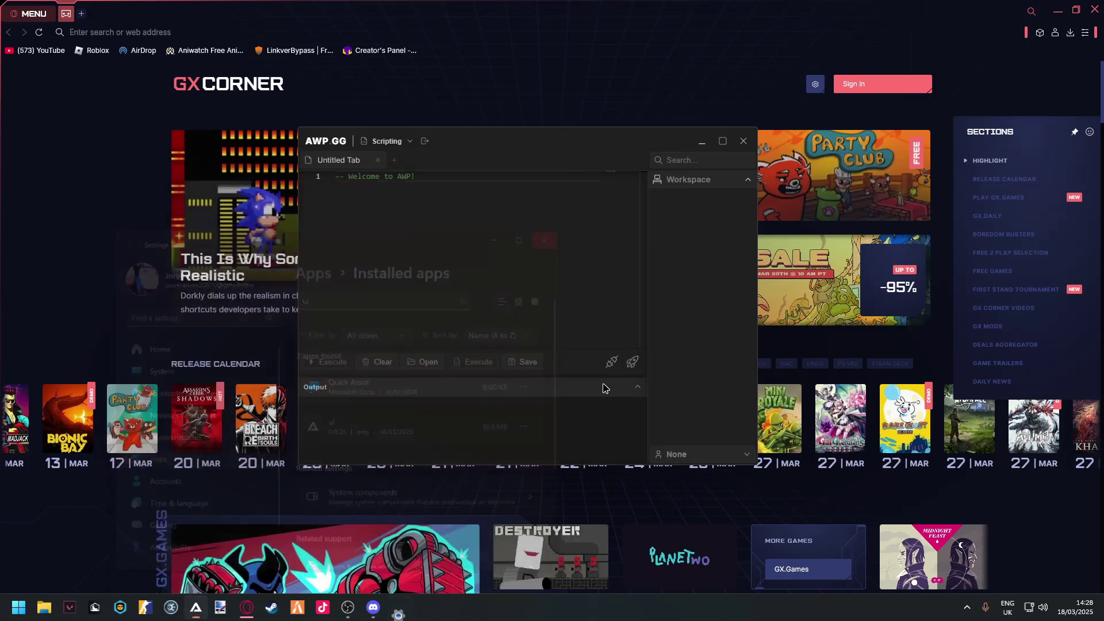
pyautogui.moveTo(535, 143); pyautogui.dragTo(563, 130)
pyautogui.click(414, 127)
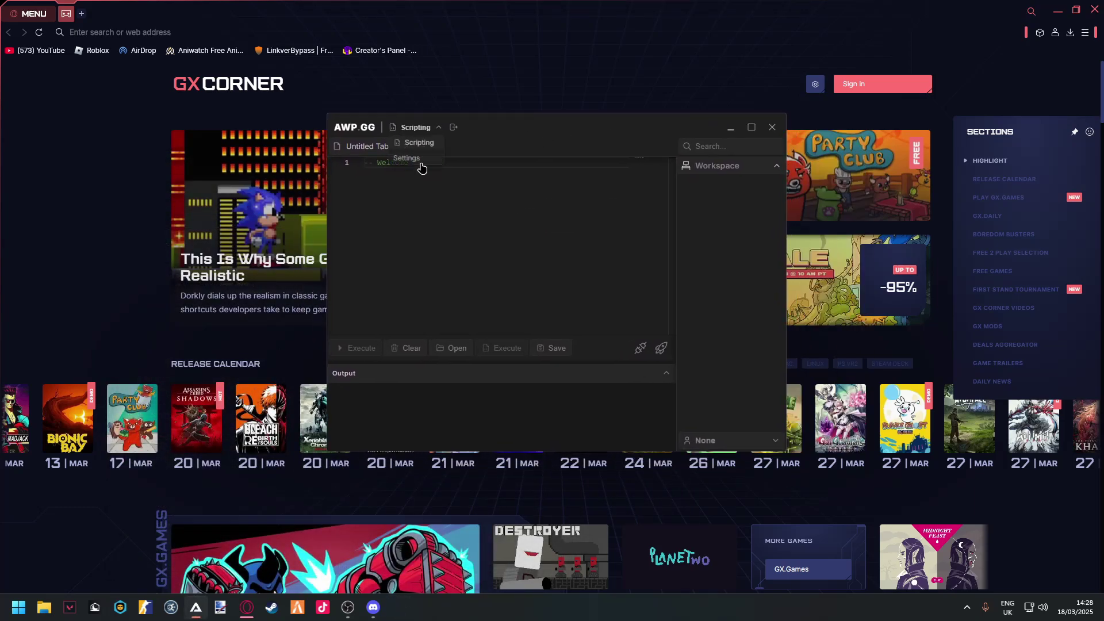
pyautogui.click(419, 164)
pyautogui.moveTo(383, 168); pyautogui.dragTo(581, 172)
pyautogui.click(533, 172)
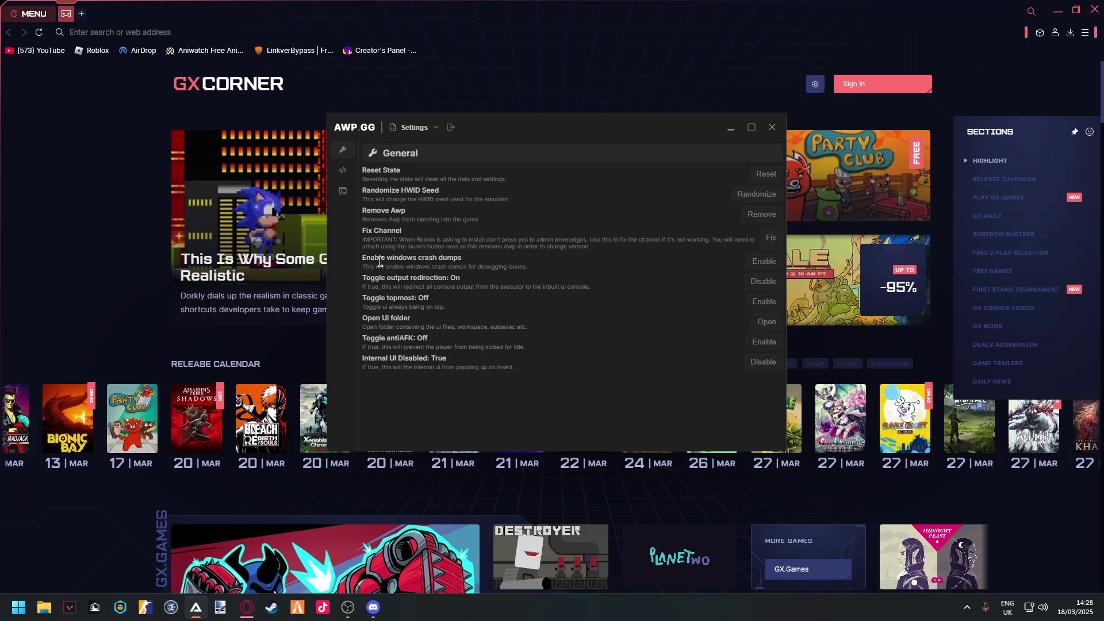
# - Open AWP GG's ui folder in File Explorer, browse into scripts, then close it
pyautogui.moveTo(370, 277); pyautogui.dragTo(385, 294)
pyautogui.click(379, 298)
pyautogui.click(759, 324)
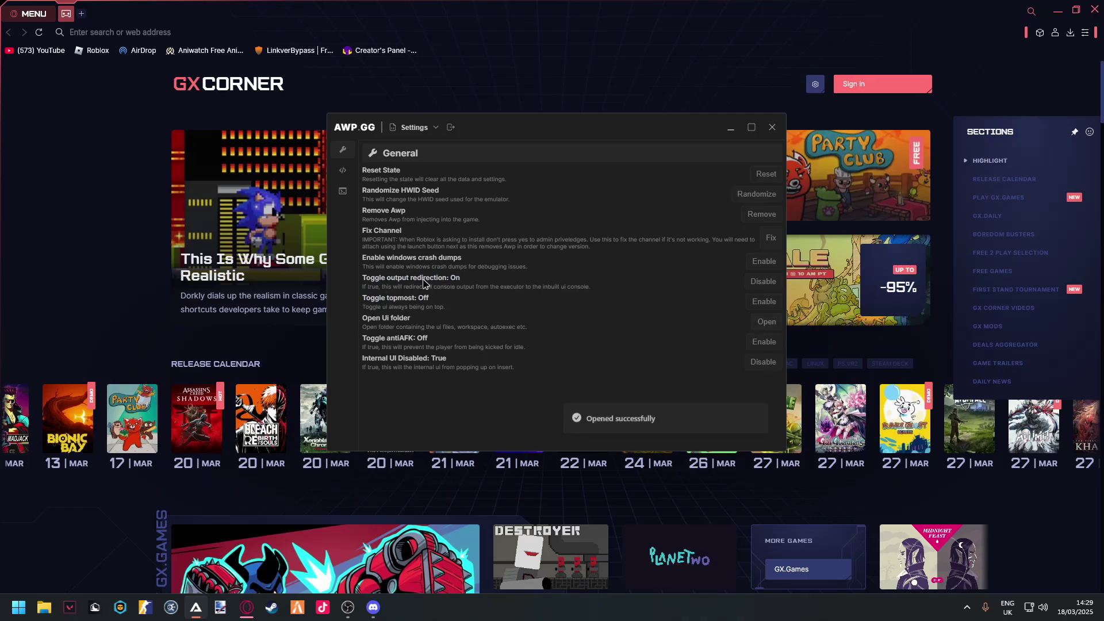
pyautogui.moveTo(450, 153); pyautogui.dragTo(398, 172)
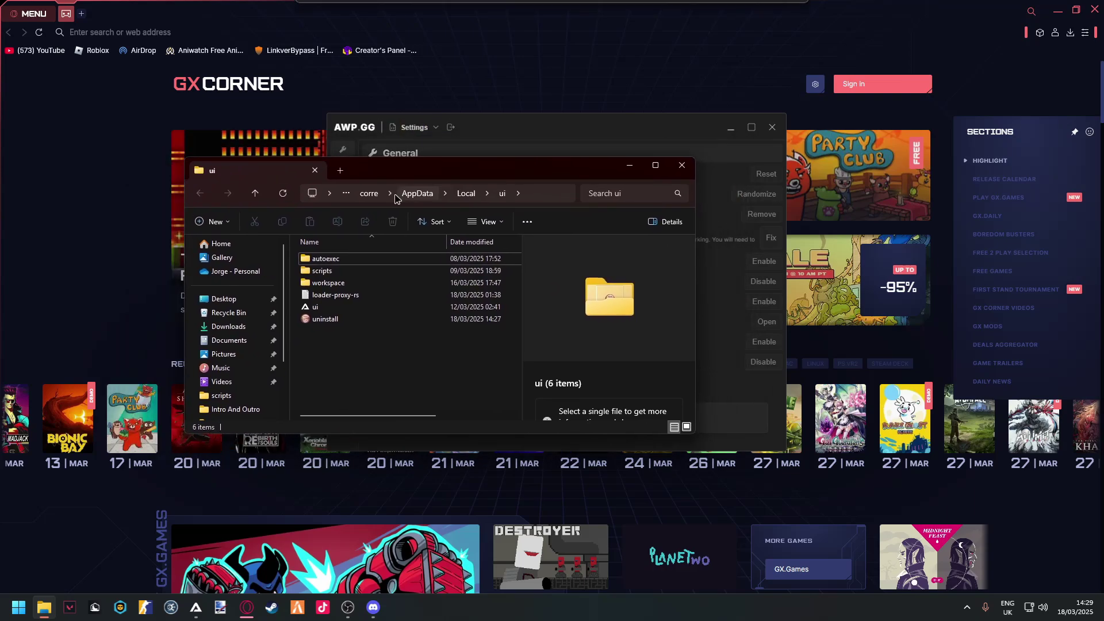
pyautogui.doubleClick(345, 270)
pyautogui.click(682, 167)
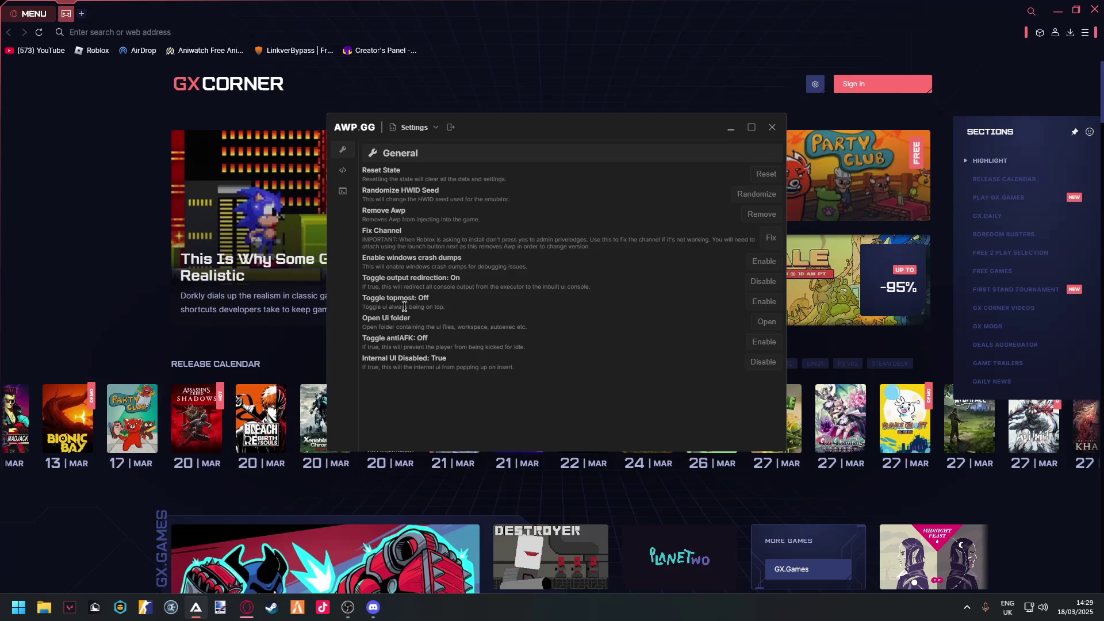
# - Switch AWP GG's page dropdown back to the Scripting editor
pyautogui.moveTo(367, 338); pyautogui.dragTo(433, 339)
pyautogui.click(533, 358)
pyautogui.moveTo(375, 358); pyautogui.dragTo(417, 359)
pyautogui.click(413, 127)
pyautogui.click(411, 144)
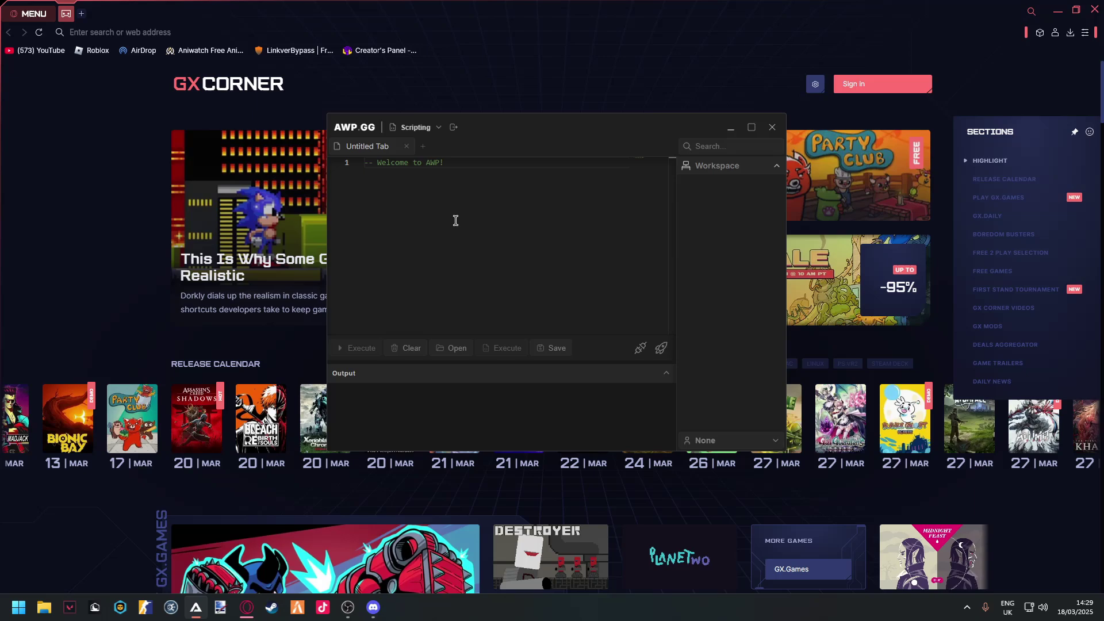
# - Expand the Workspace to list saved scripts like BlueLock.lua, fisch.lua and Zeke Hub.lua
pyautogui.click(707, 168)
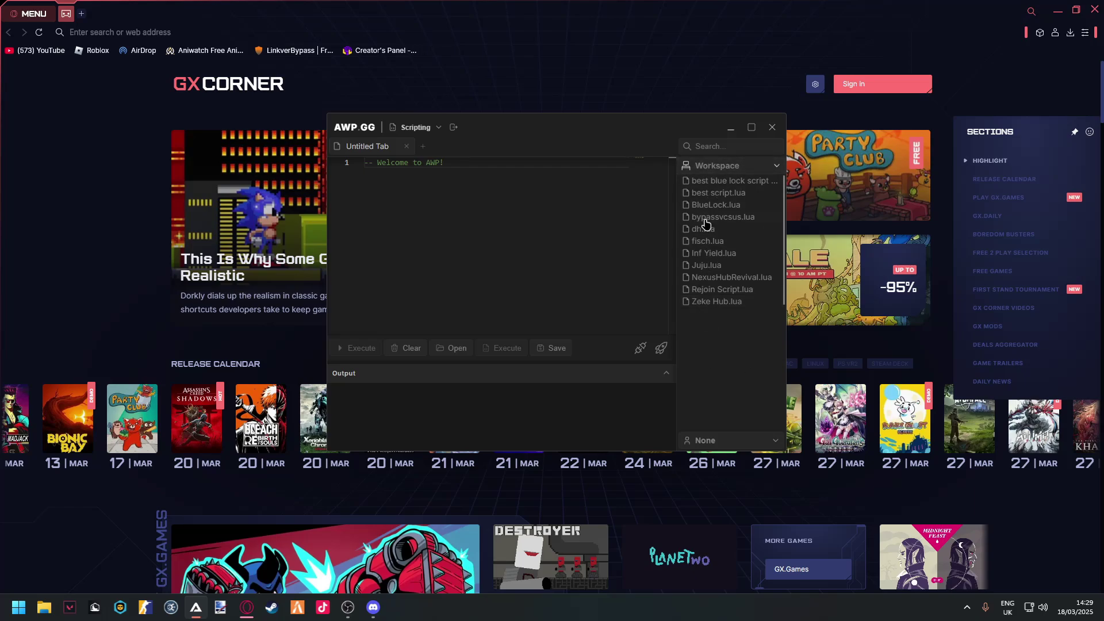
pyautogui.moveTo(546, 129); pyautogui.dragTo(524, 154)
pyautogui.click(653, 338)
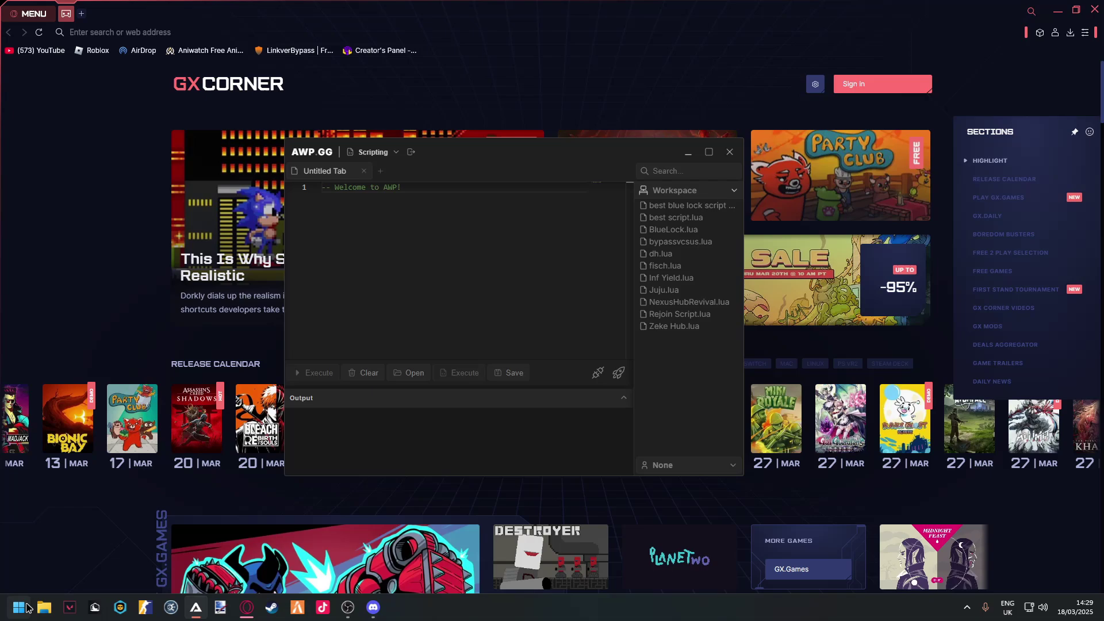
# - Search the Start menu for 'blox', then reveal the hidden system-tray icons
pyautogui.click(20, 607)
pyautogui.write('bloxd io')
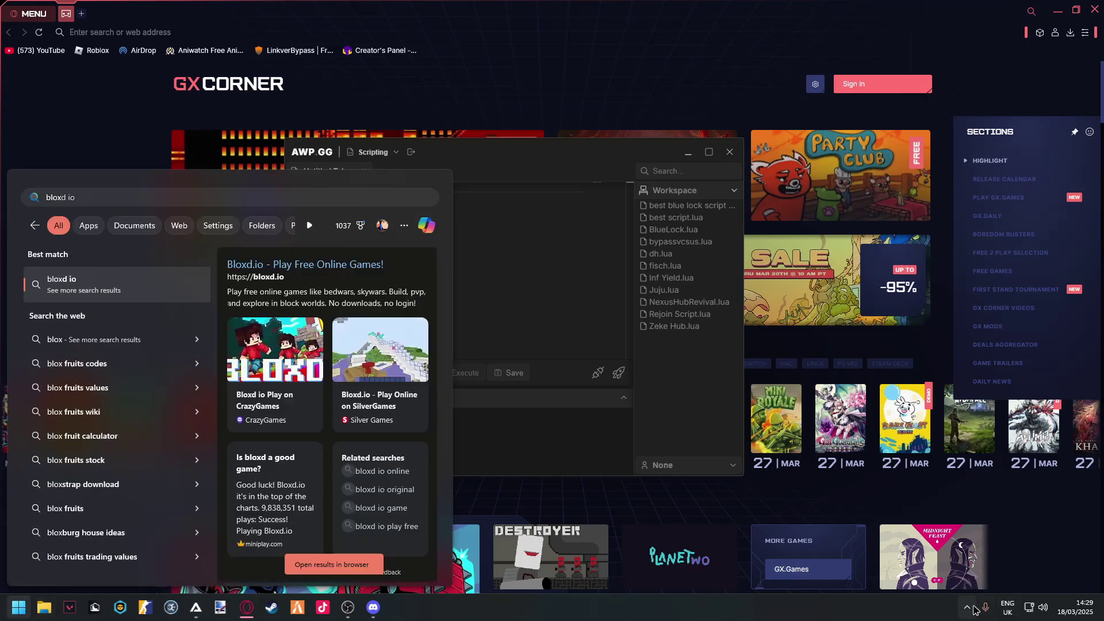
pyautogui.click(967, 607)
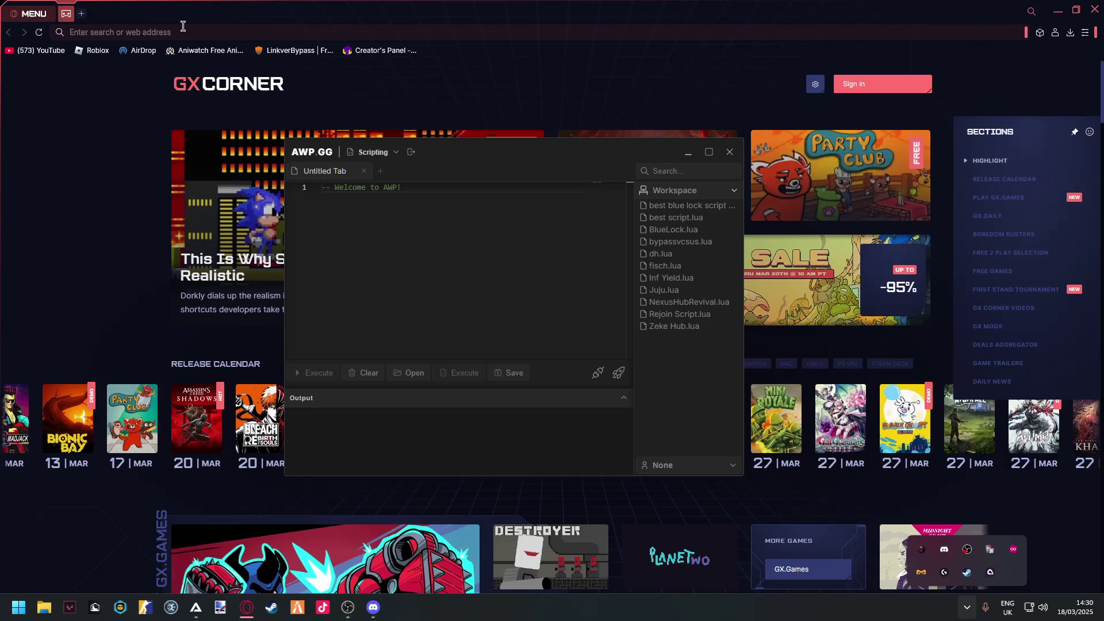
# - Open the Basketball: Zero game page from the Roblox bookmark and close AWP GG
pyautogui.click(95, 50)
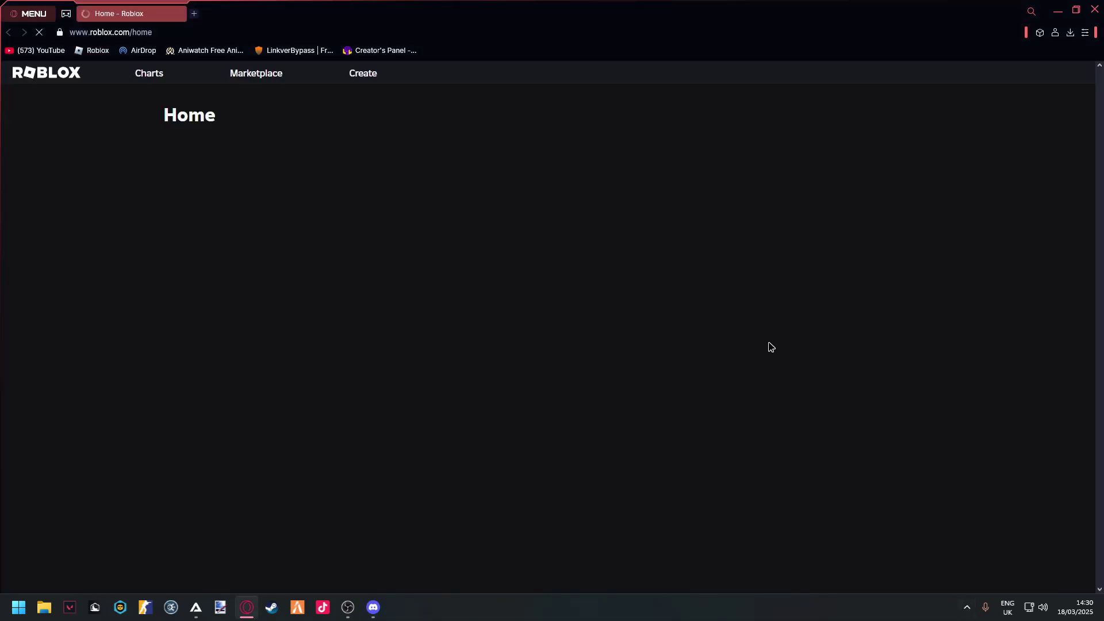
pyautogui.scroll(-5, 367, 407)
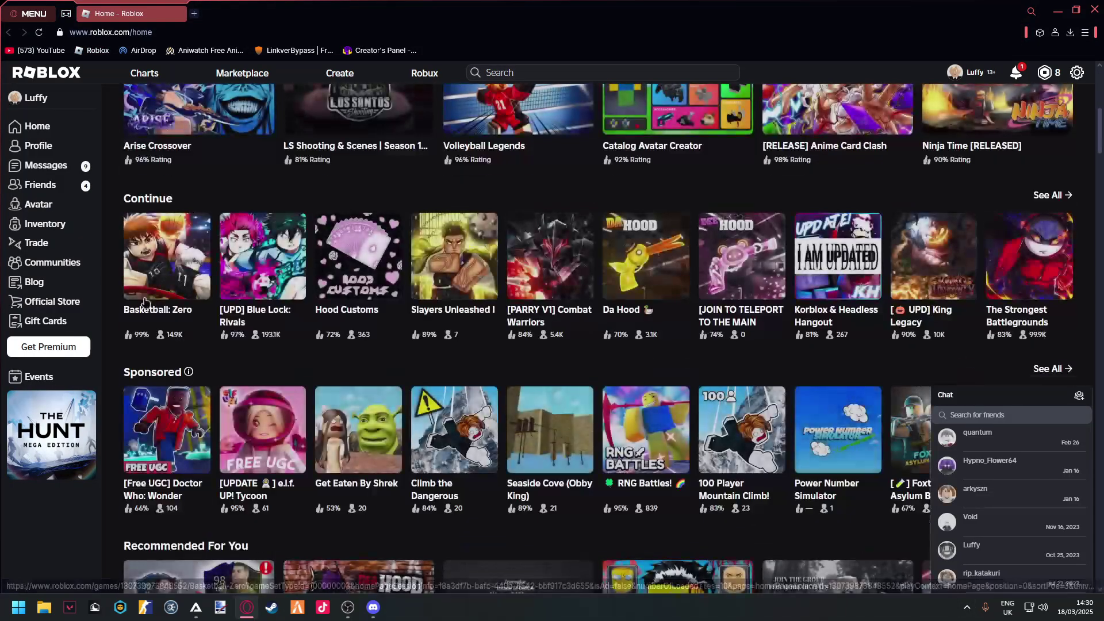
pyautogui.click(166, 256)
pyautogui.click(196, 607)
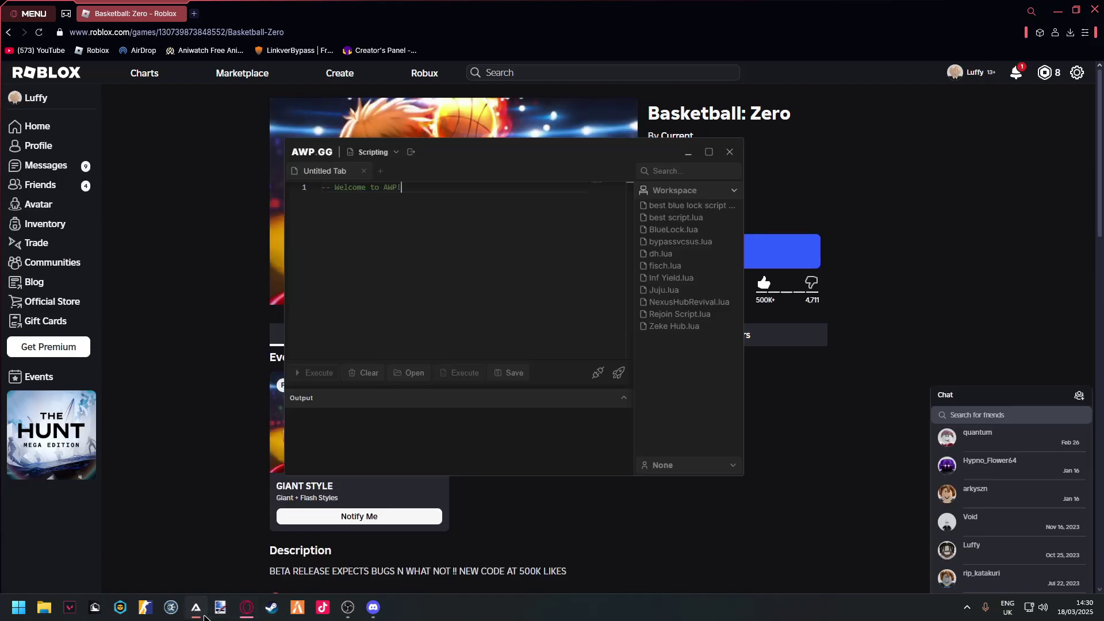
pyautogui.rightClick(196, 607)
pyautogui.click(161, 575)
# - Press Play on Basketball: Zero, then cancel the Roblox installer download and close its popup
pyautogui.click(732, 253)
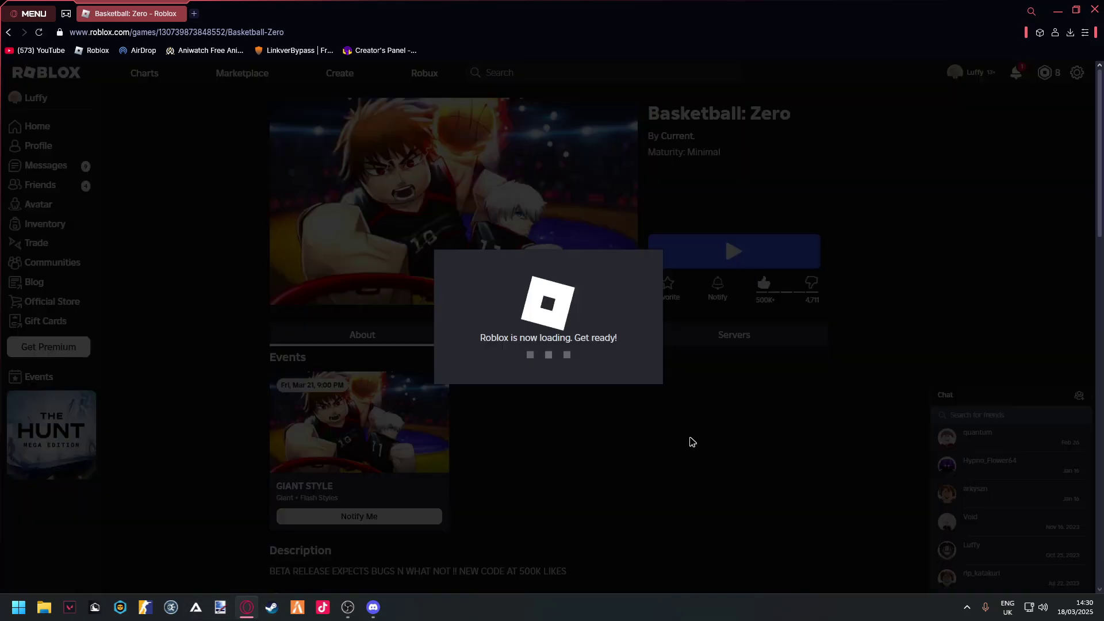
pyautogui.click(641, 24)
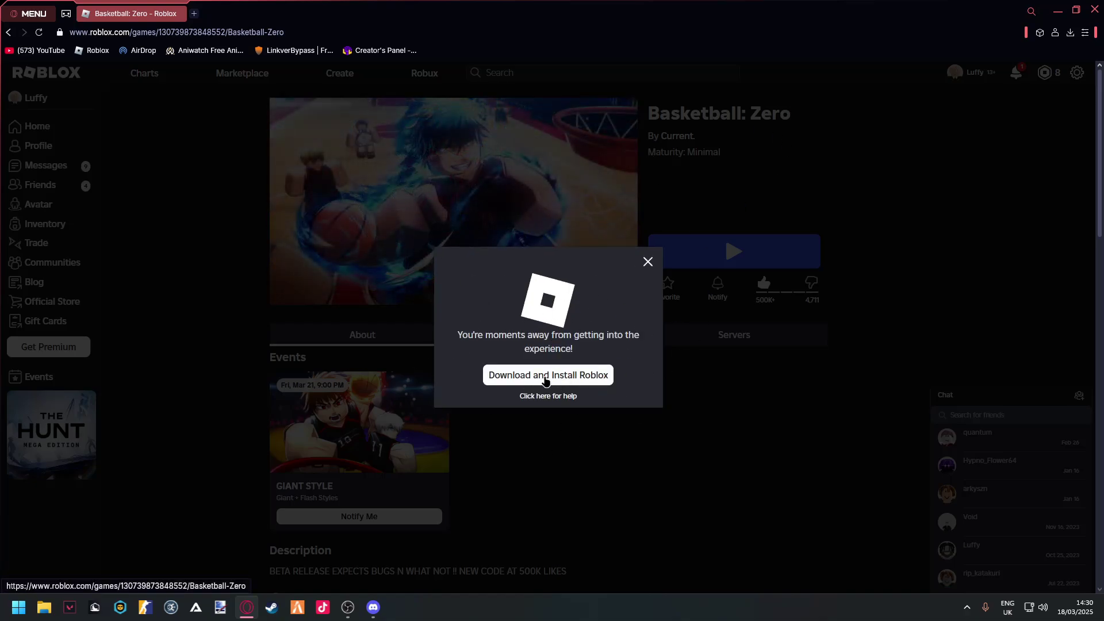
pyautogui.click(588, 375)
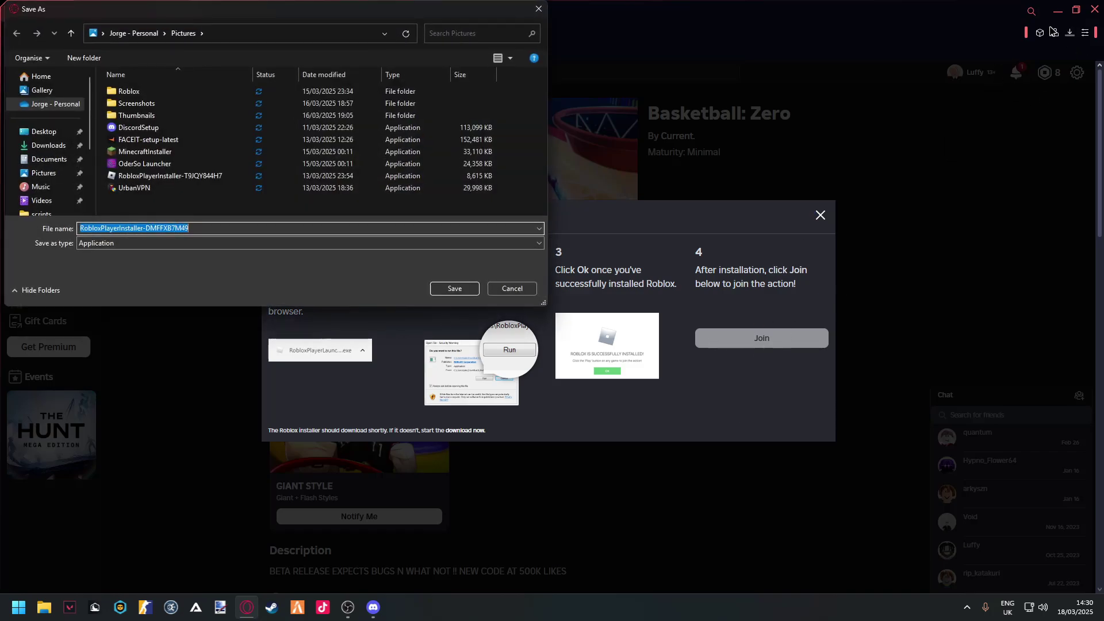
pyautogui.click(512, 288)
pyautogui.click(820, 215)
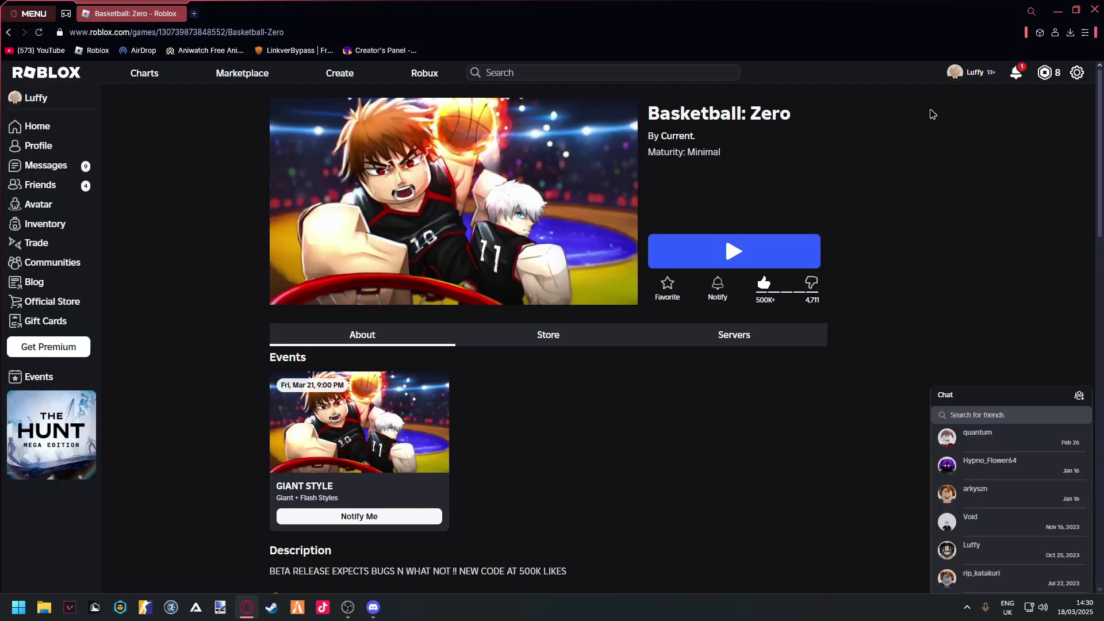
# - Minimise Opera GX to reveal the Discord DM and relaunch AWP GG
pyautogui.doubleClick(1002, 13)
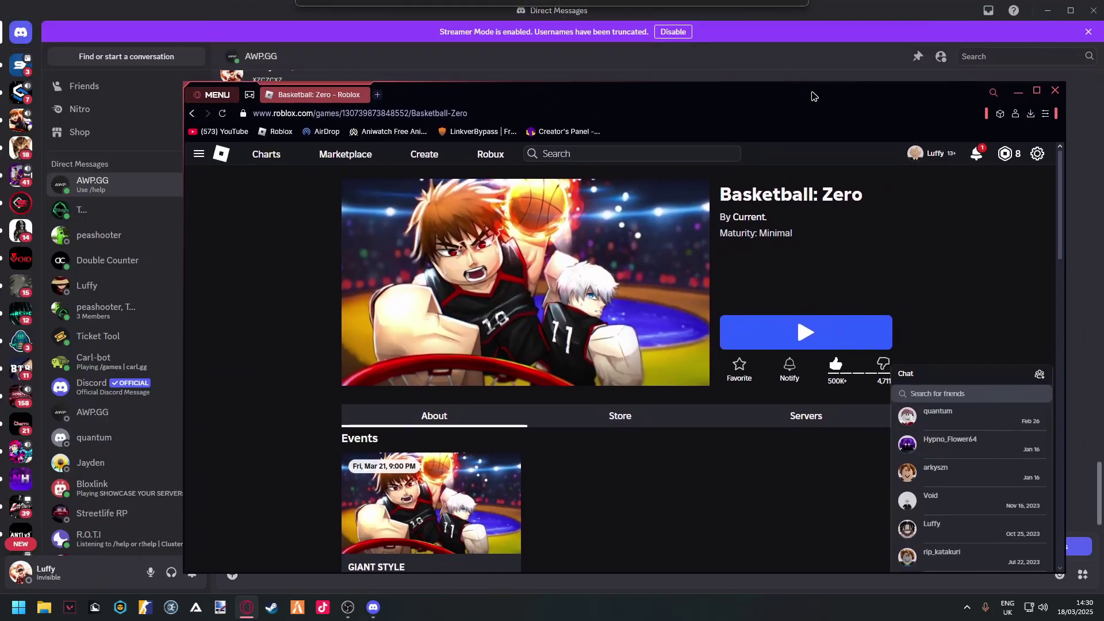
pyautogui.click(1016, 92)
pyautogui.moveTo(351, 608)
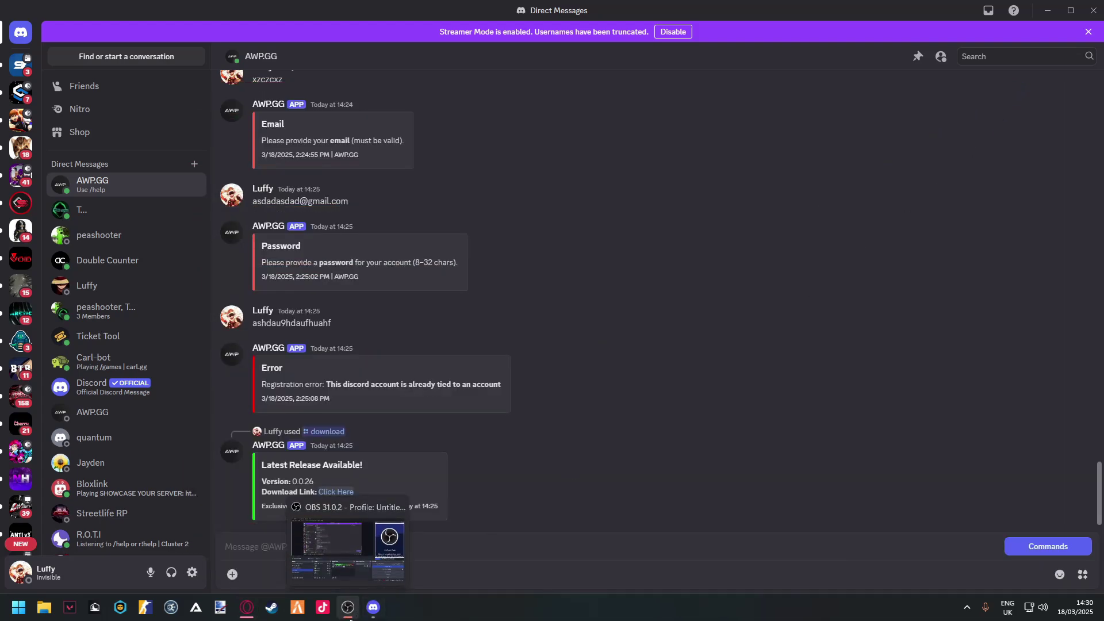
pyautogui.moveTo(237, 614)
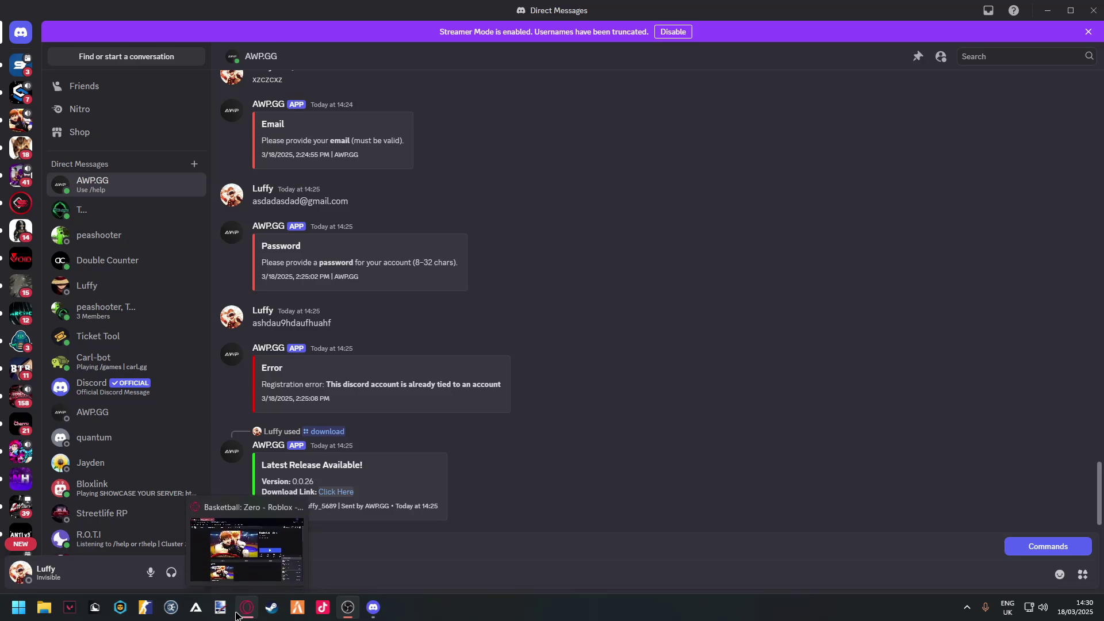
pyautogui.click(196, 607)
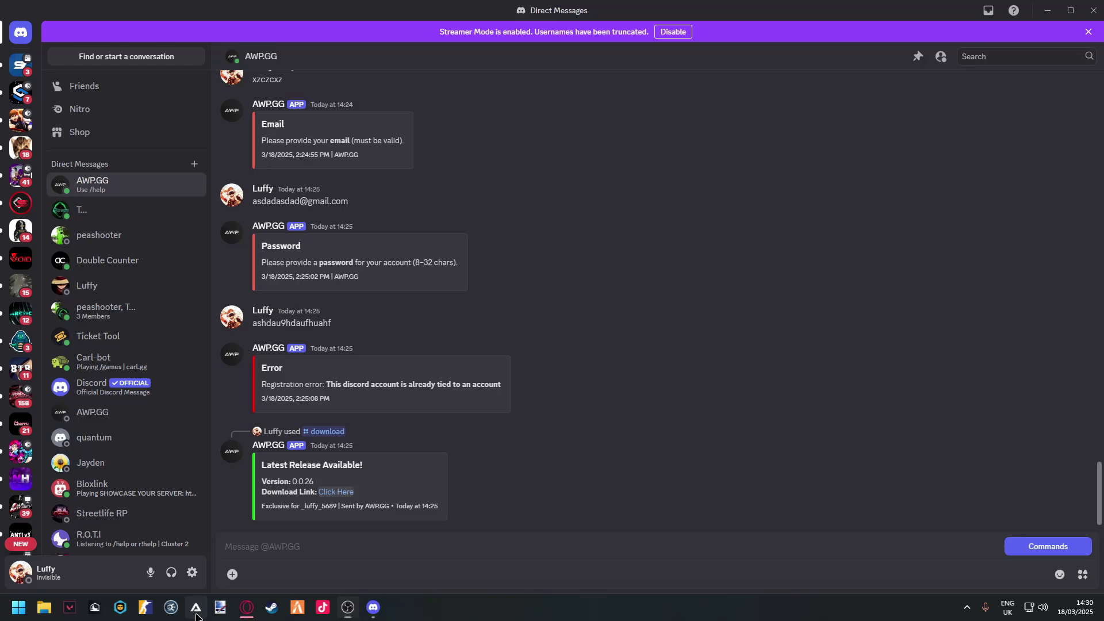
# - Arrange the Discord and AWP GG windows, then bring the Roblox game page back to front
pyautogui.moveTo(300, 15); pyautogui.dragTo(440, 192)
pyautogui.moveTo(256, 40); pyautogui.dragTo(496, 193)
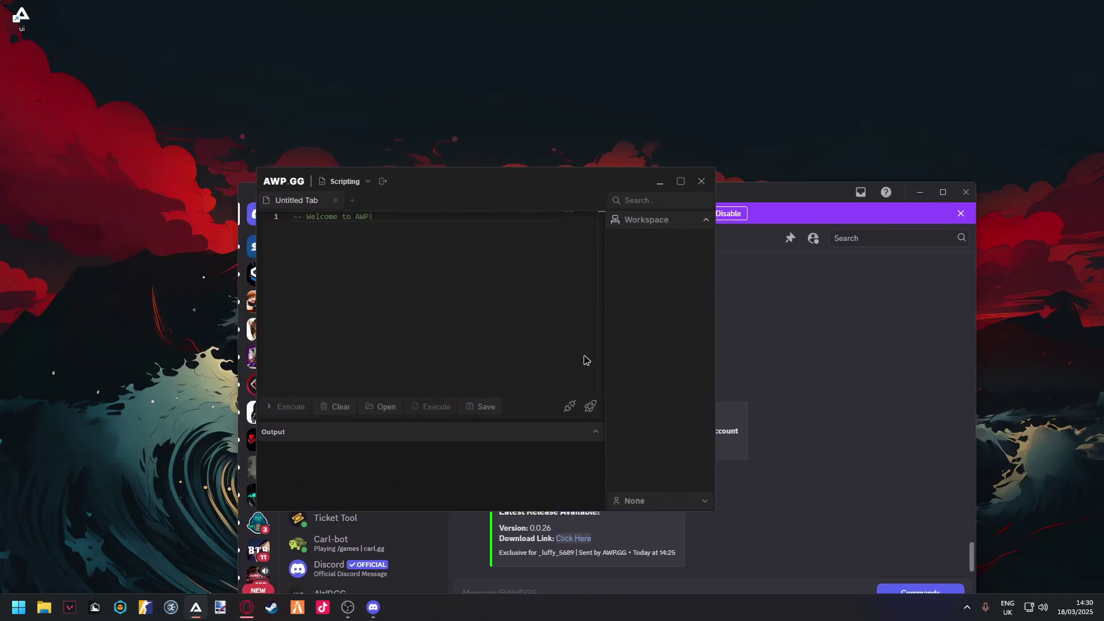
pyautogui.click(246, 607)
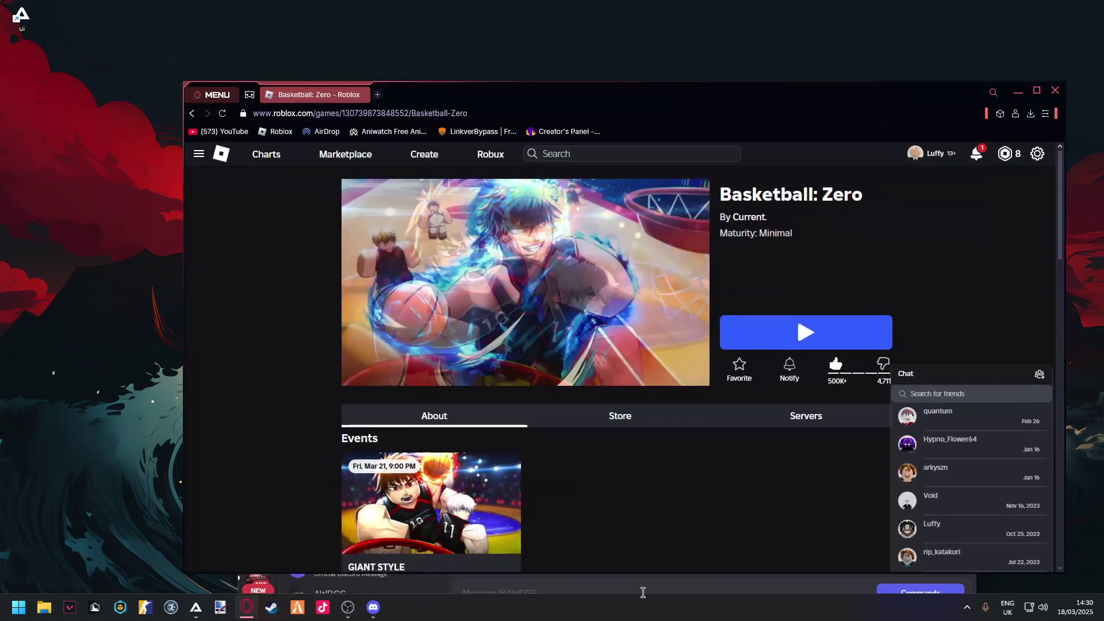
# - Maximise Opera GX and search the Roblox site for 'baseplate'
pyautogui.doubleClick(711, 101)
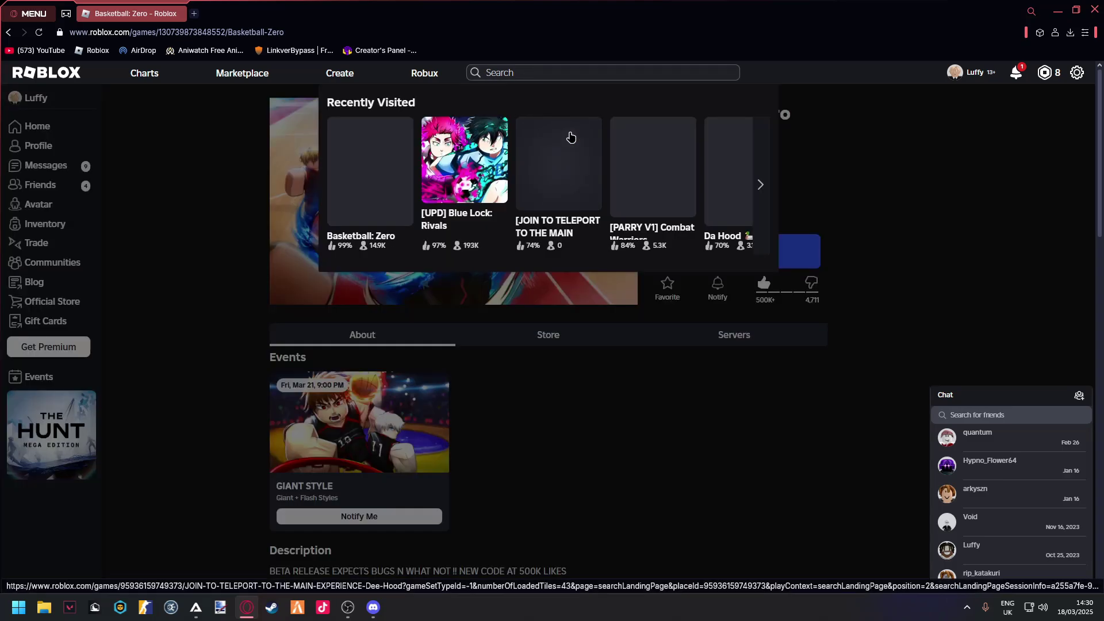
pyautogui.write('g')
pyautogui.press('BackSpace')
pyautogui.write('baske')
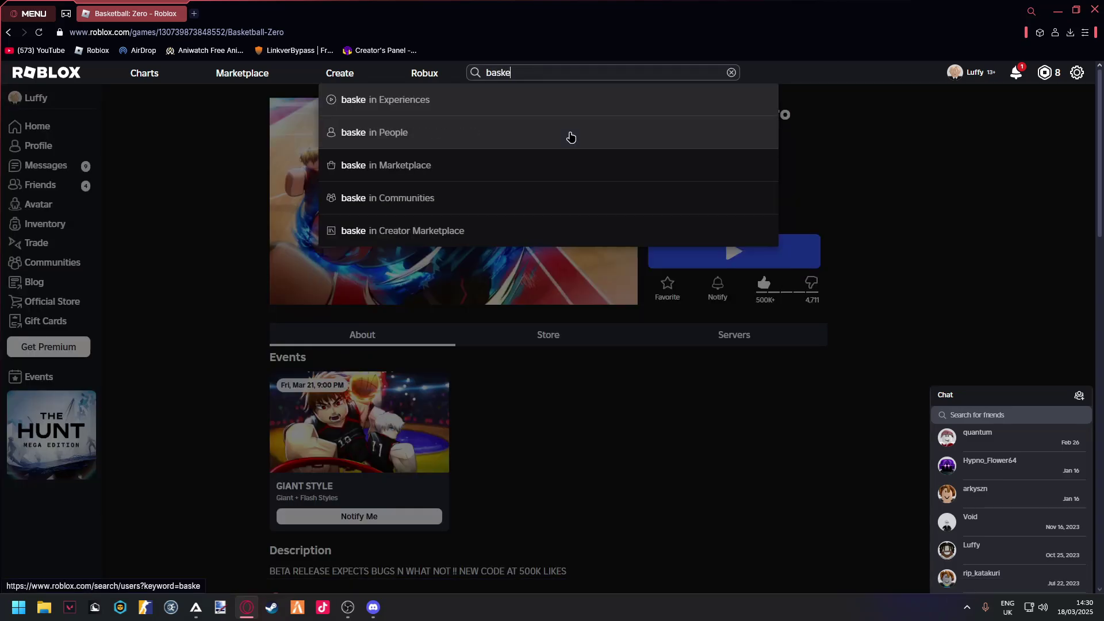
pyautogui.press('BackSpace')
pyautogui.press('BackSpace')
pyautogui.write('eplate')
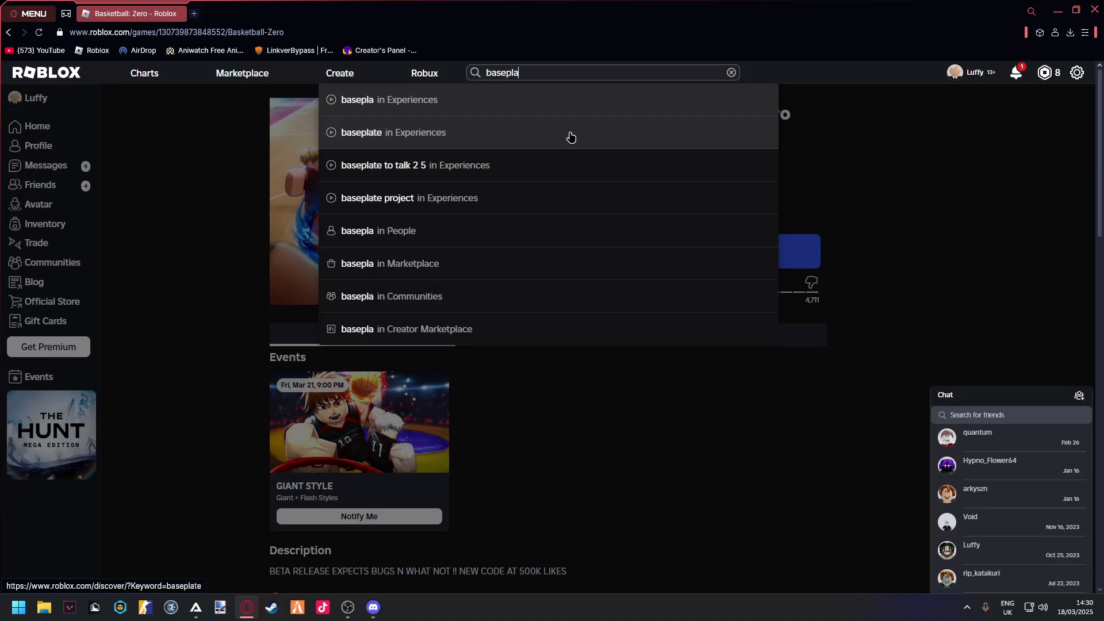
pyautogui.press('Return')
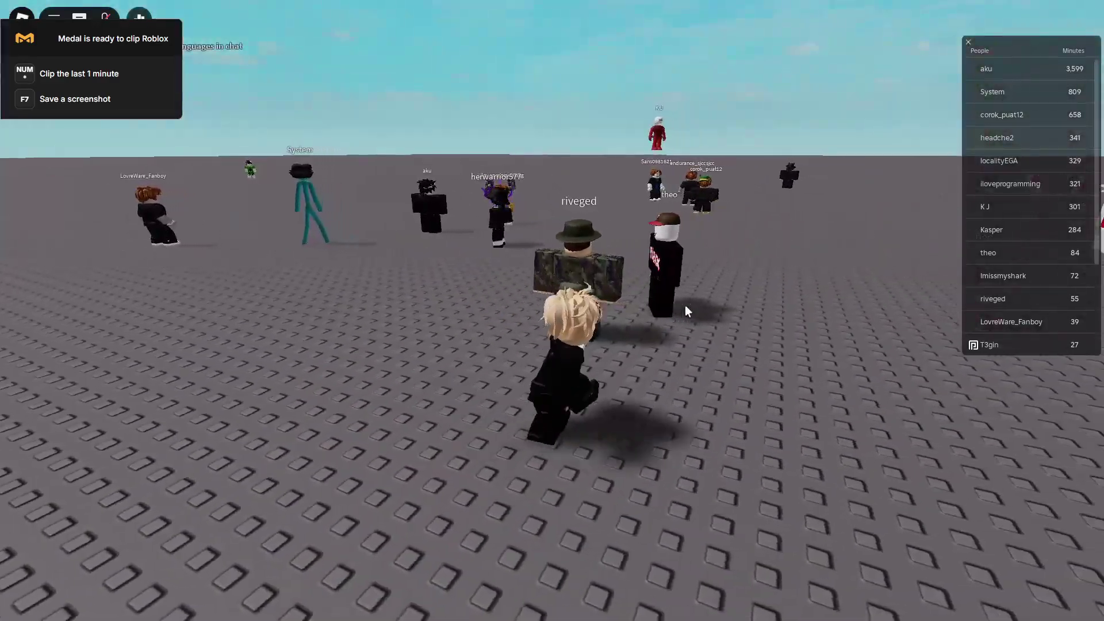
# - Bring the AWP GG window forward over the game and move it to the screen centre
pyautogui.press('super')
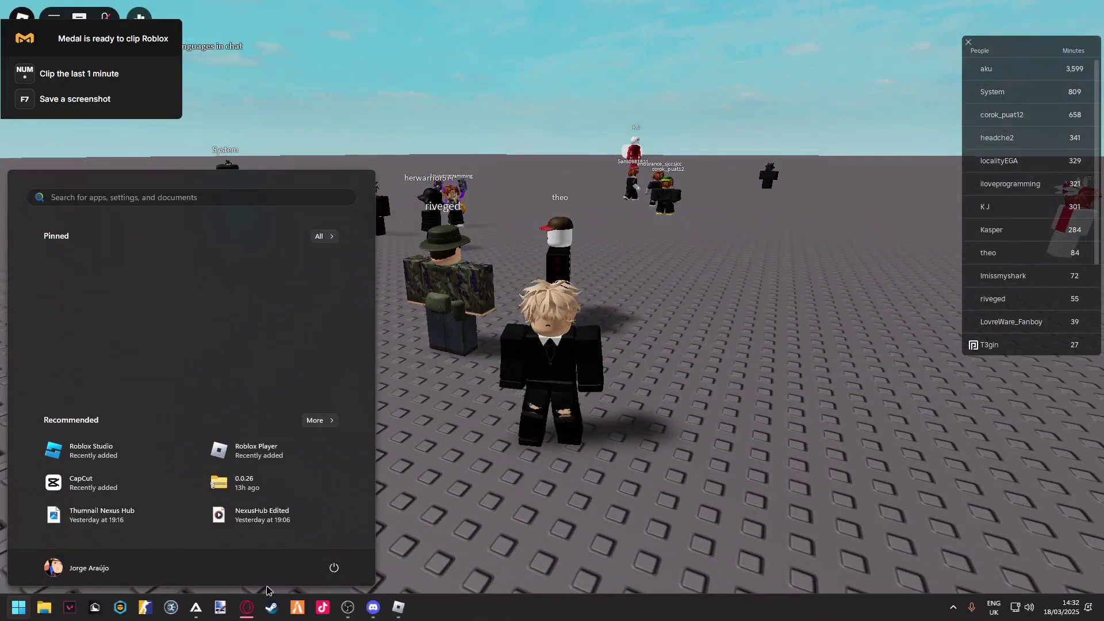
pyautogui.press('super')
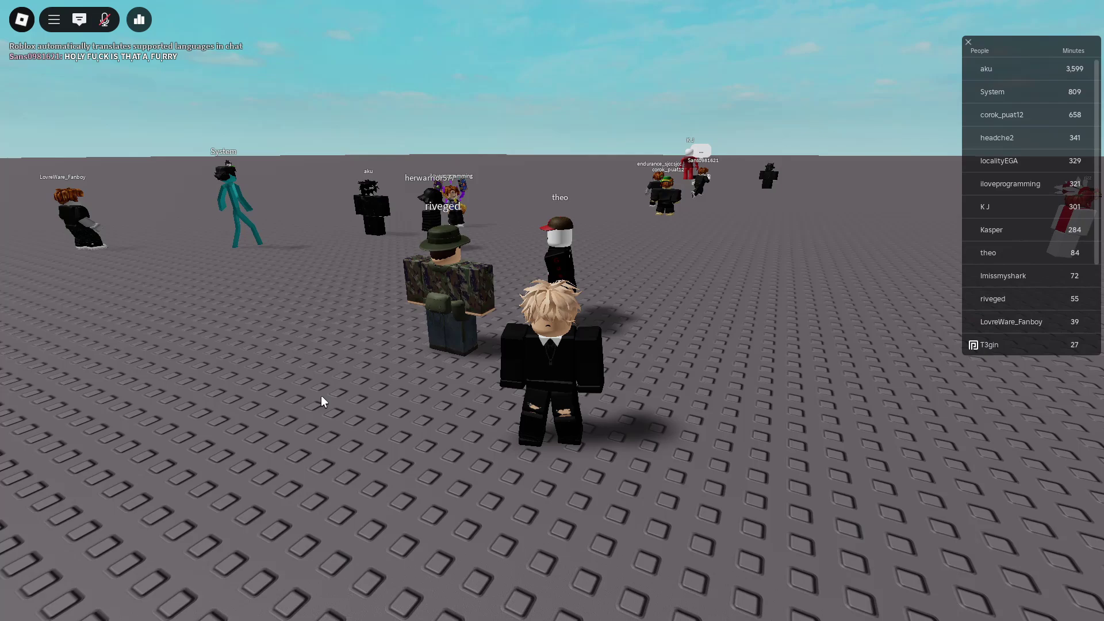
pyautogui.press('super')
pyautogui.click(195, 607)
pyautogui.moveTo(180, 328); pyautogui.dragTo(468, 114)
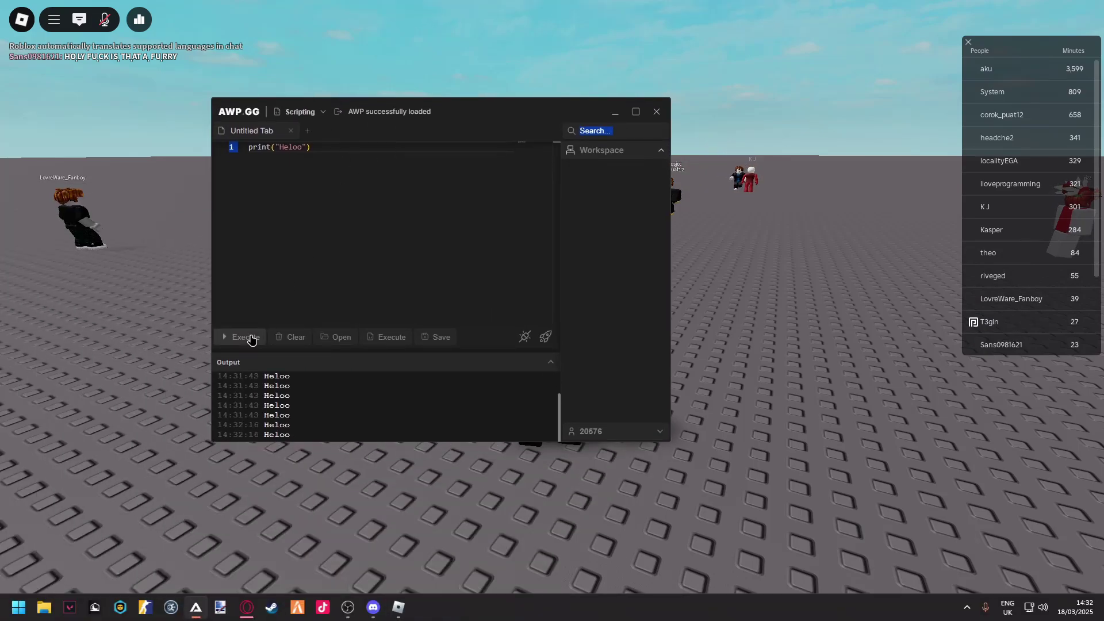
# - Check the Heloo print output in Roblox's F9 developer console, then switch to Opera GX
pyautogui.click(820, 299)
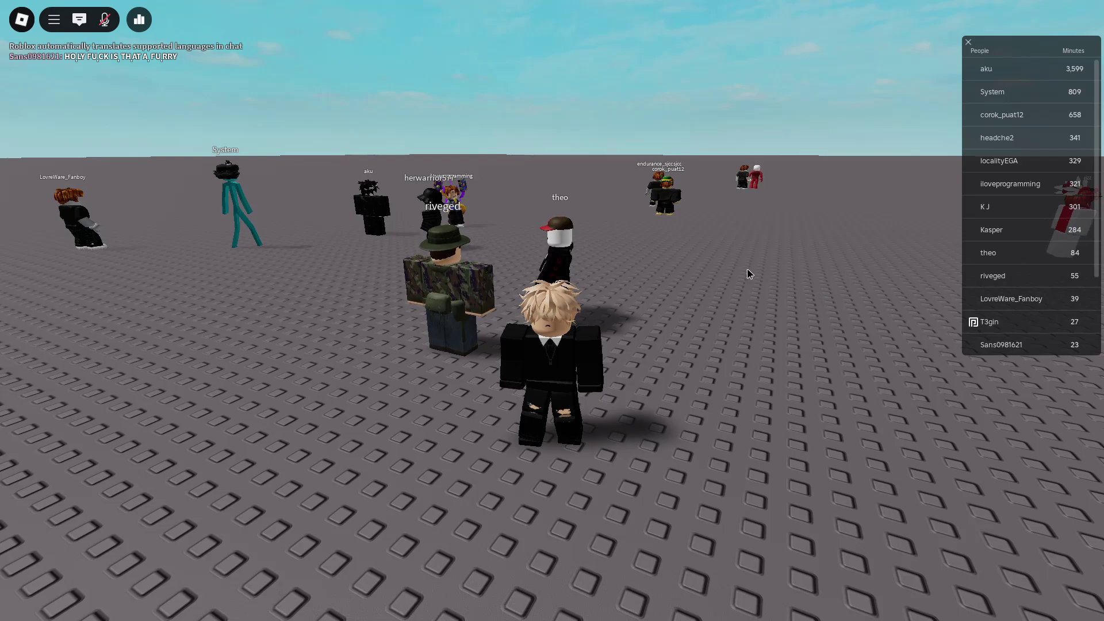
pyautogui.press('F9')
pyautogui.press('Print')
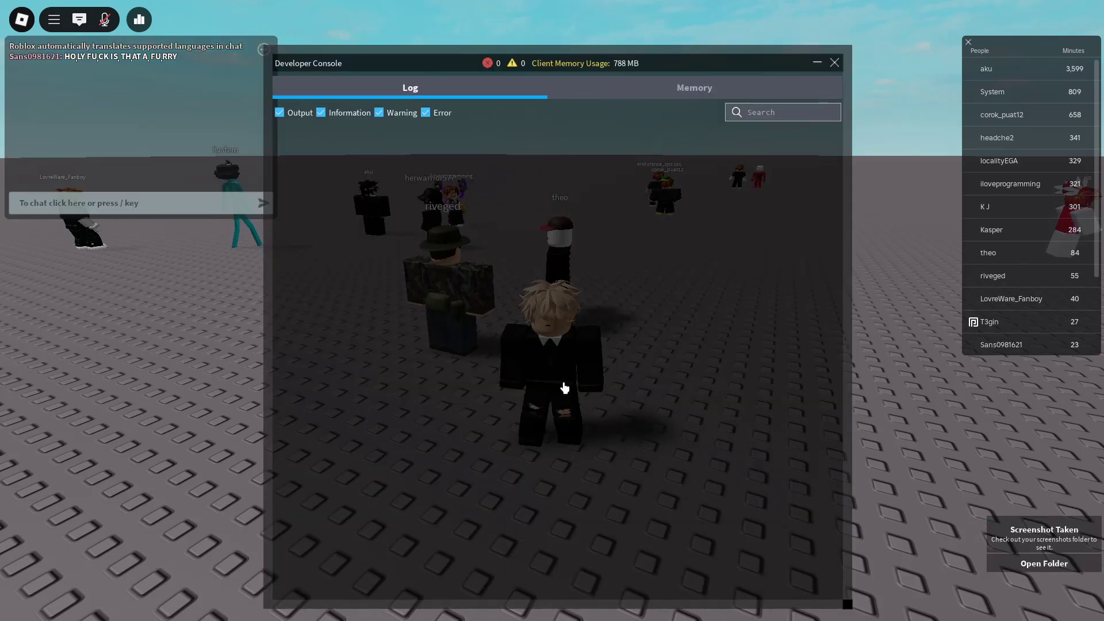
pyautogui.press('Escape')
pyautogui.press('super')
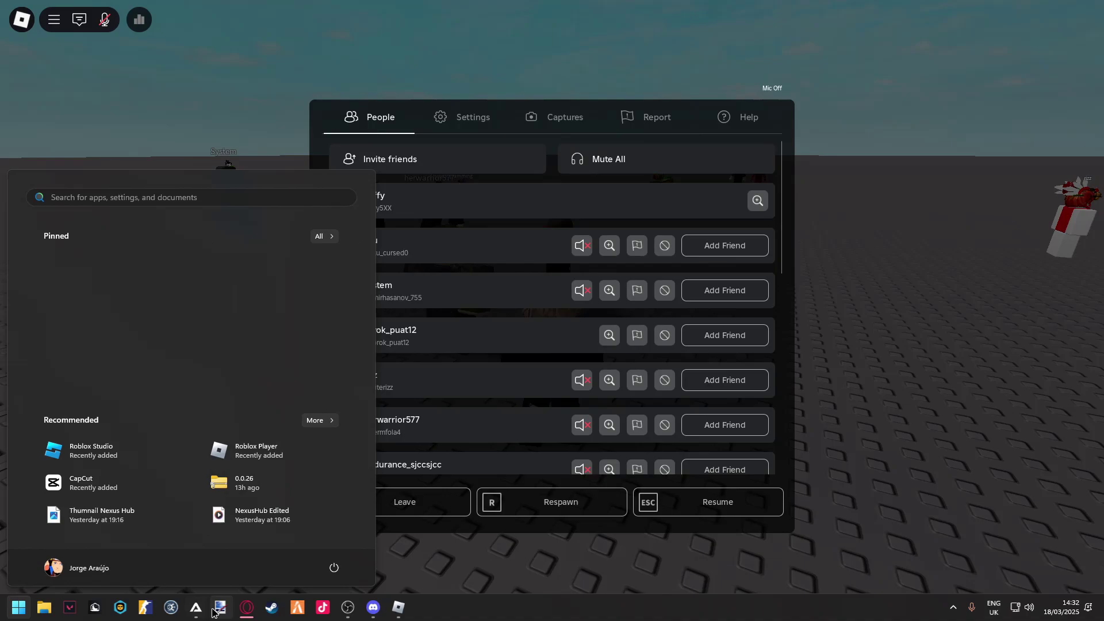
pyautogui.click(246, 607)
# - Load Inf Yield.lua from the AWP GG Workspace into the editor
pyautogui.click(208, 13)
pyautogui.write('inf y')
pyautogui.click(195, 607)
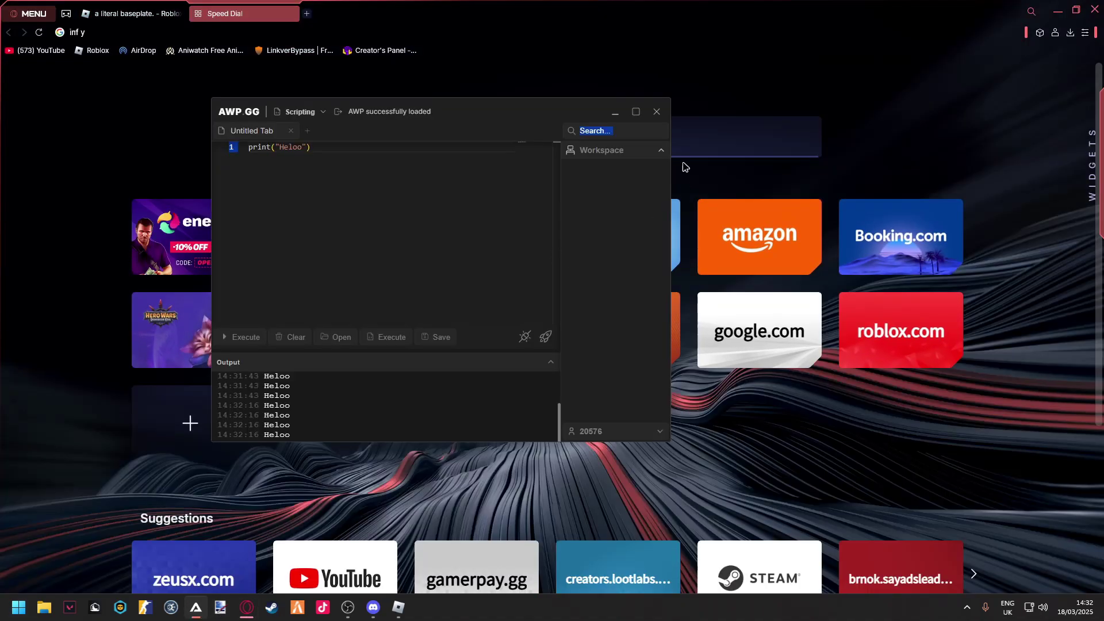
pyautogui.click(598, 238)
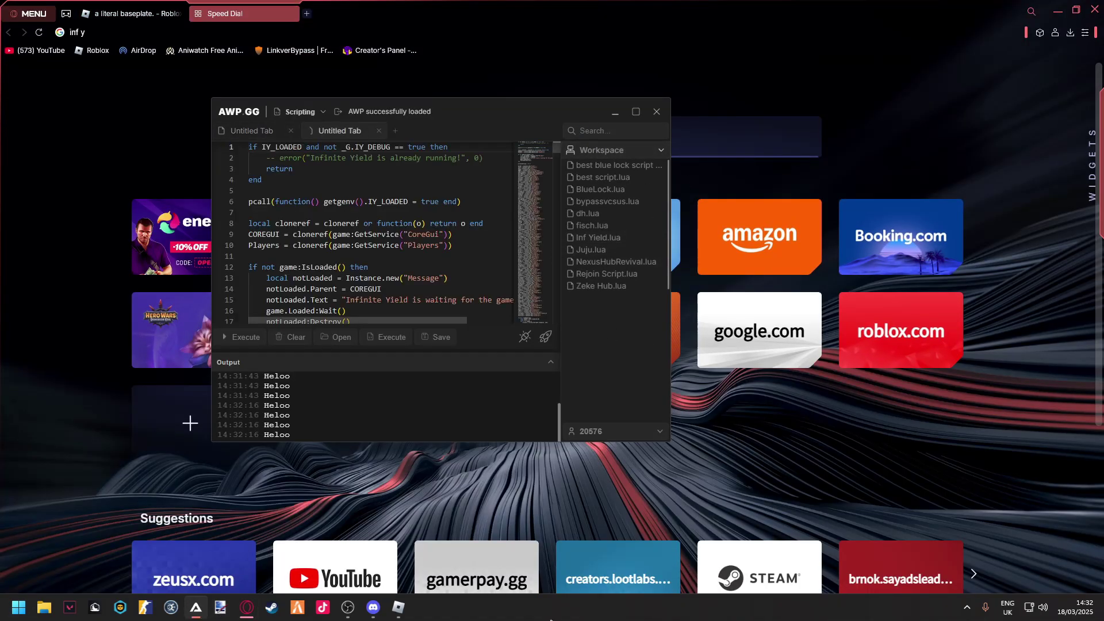
# - Execute the Infinite Yield script, then return to Roblox and close the in-game menu
pyautogui.click(398, 607)
pyautogui.press('super')
pyautogui.click(196, 608)
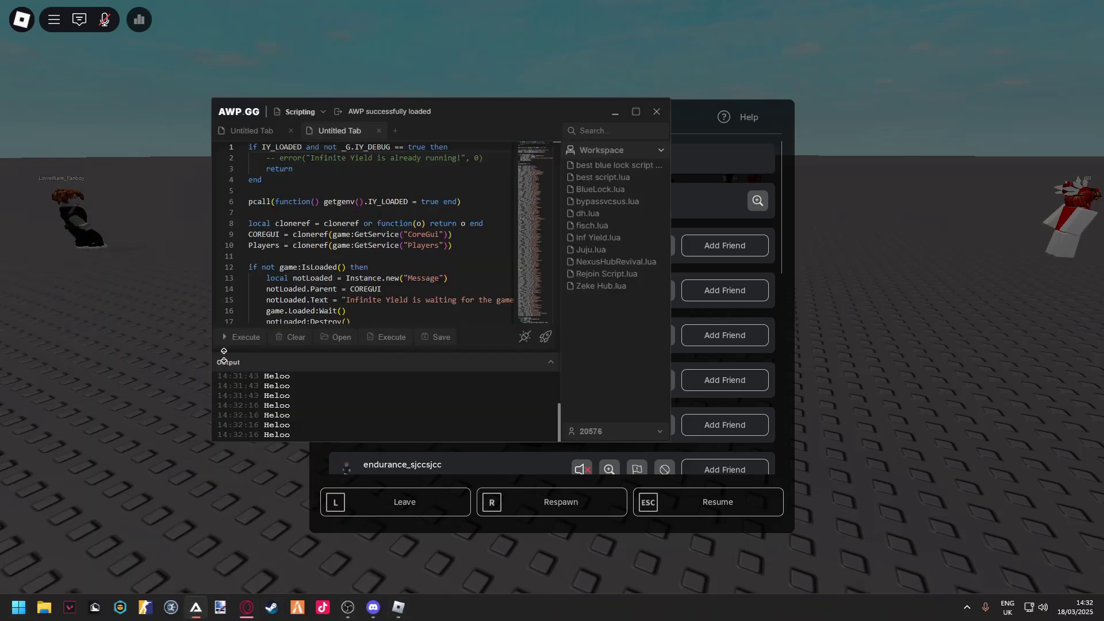
pyautogui.click(241, 337)
pyautogui.click(900, 405)
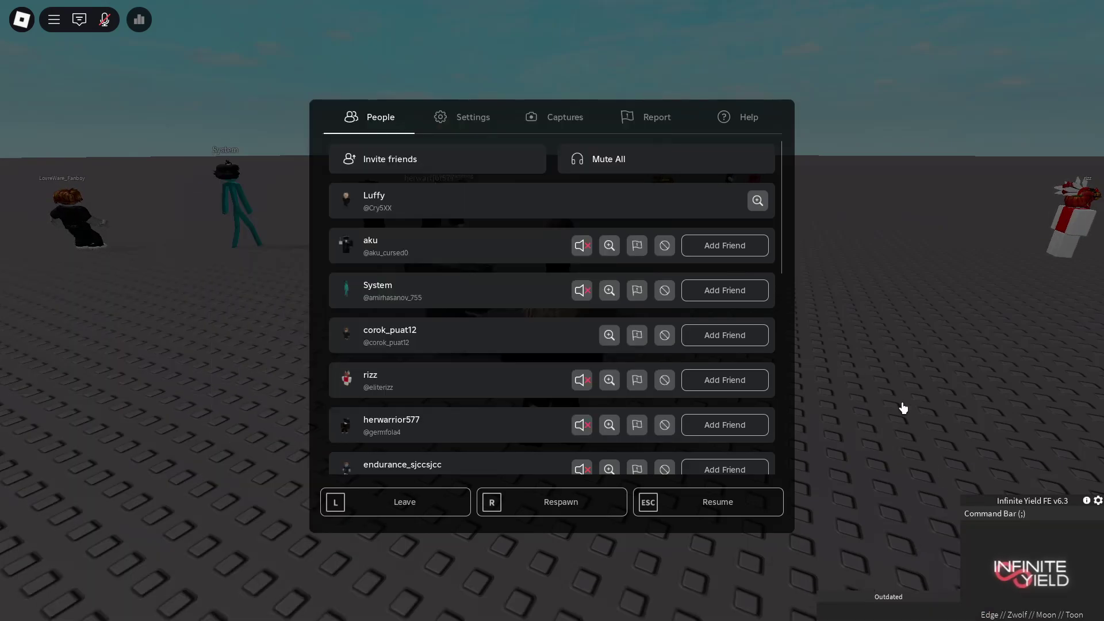
pyautogui.press('Escape')
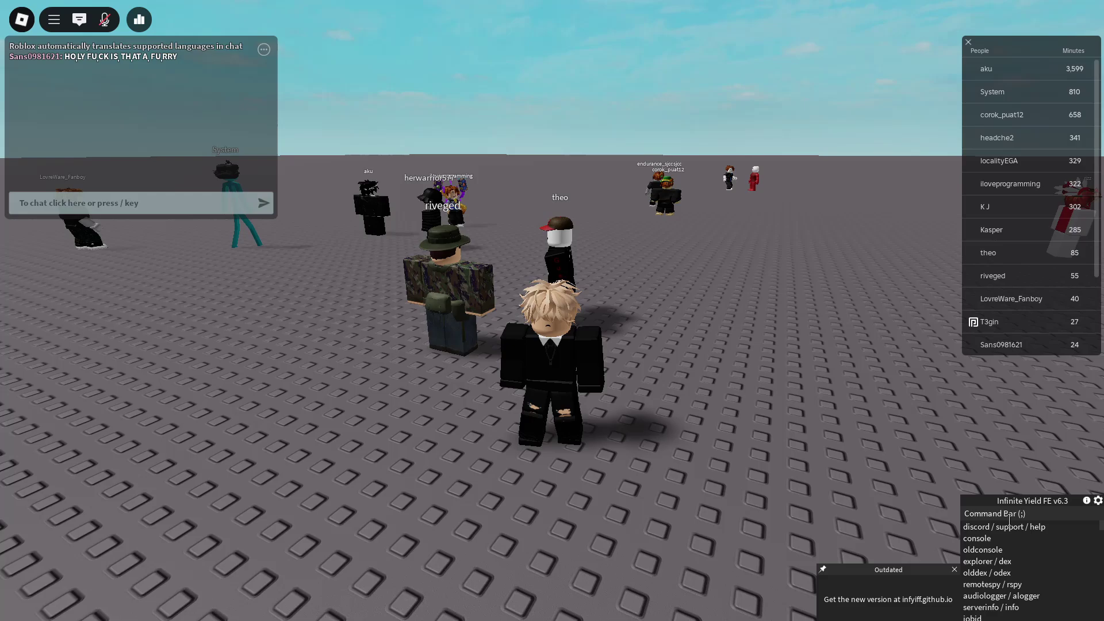
# - Run Infinite Yield's 'fly' command from its command bar
pyautogui.click(1009, 517)
pyautogui.write('fly')
pyautogui.press('Return')
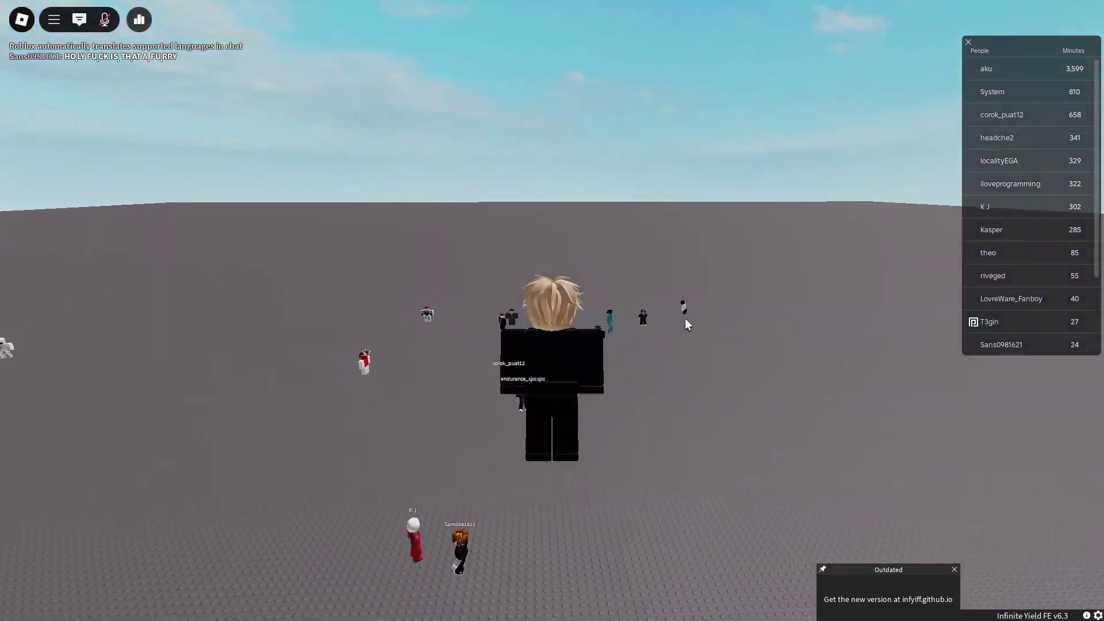
# - Fly the avatar back and forth across the baseplate with W and S, then bring up the Start menu
pyautogui.moveTo(1028, 511)
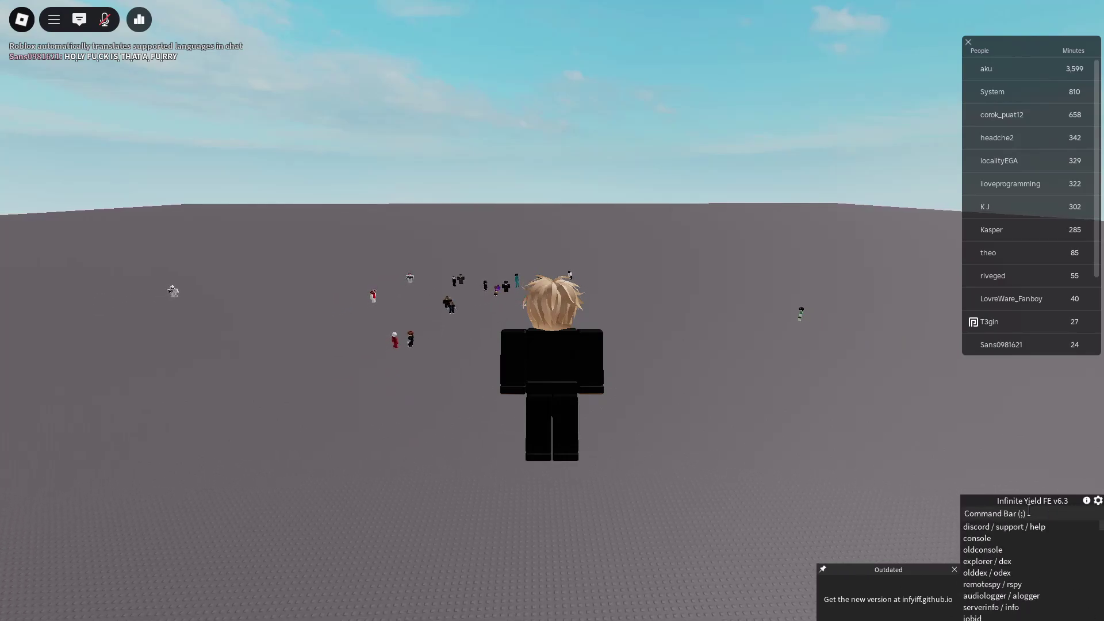
pyautogui.press('w')
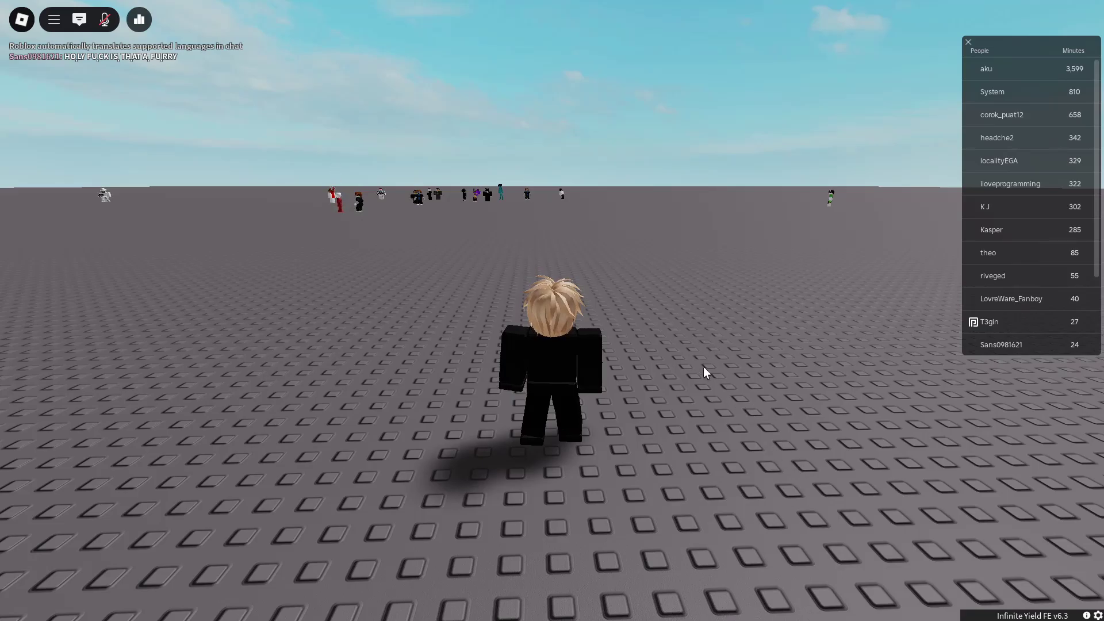
pyautogui.press('w')
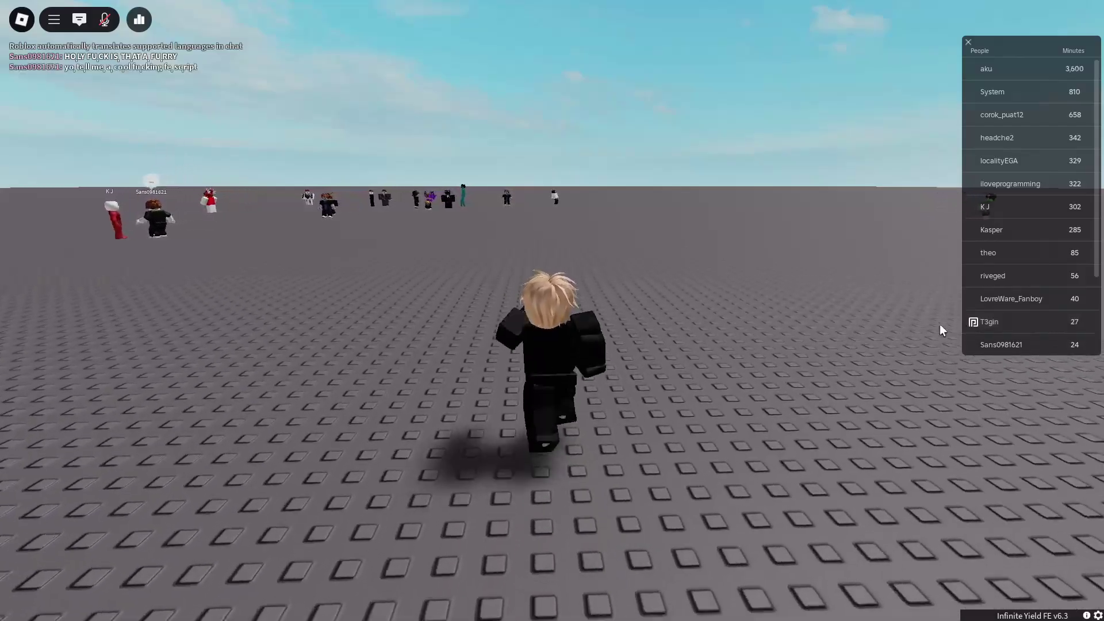
pyautogui.press('s')
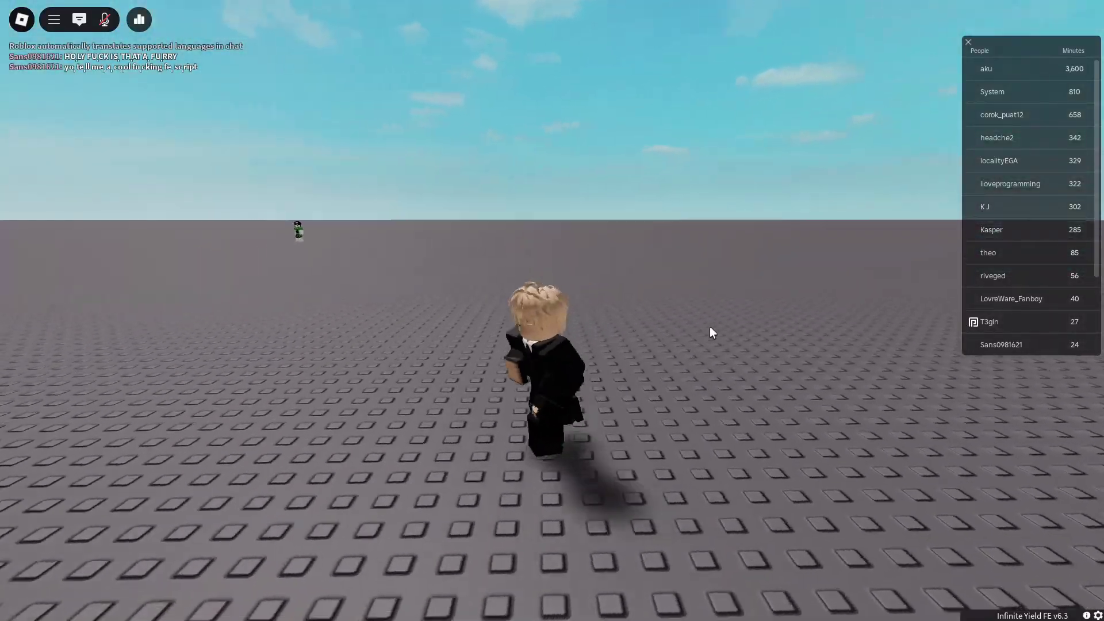
pyautogui.press('w')
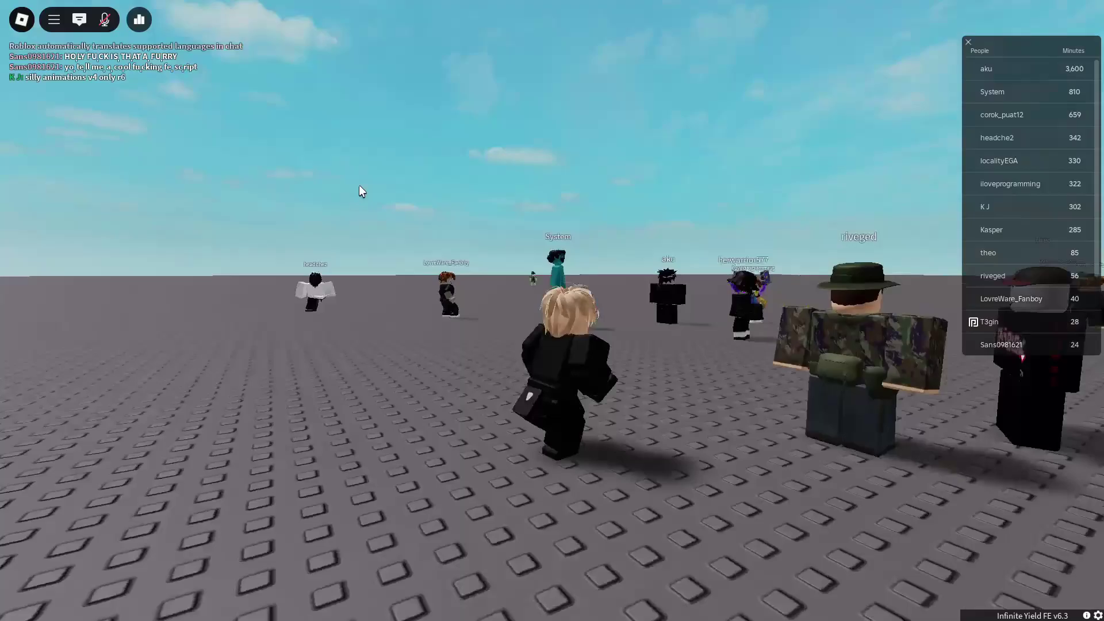
pyautogui.press('s')
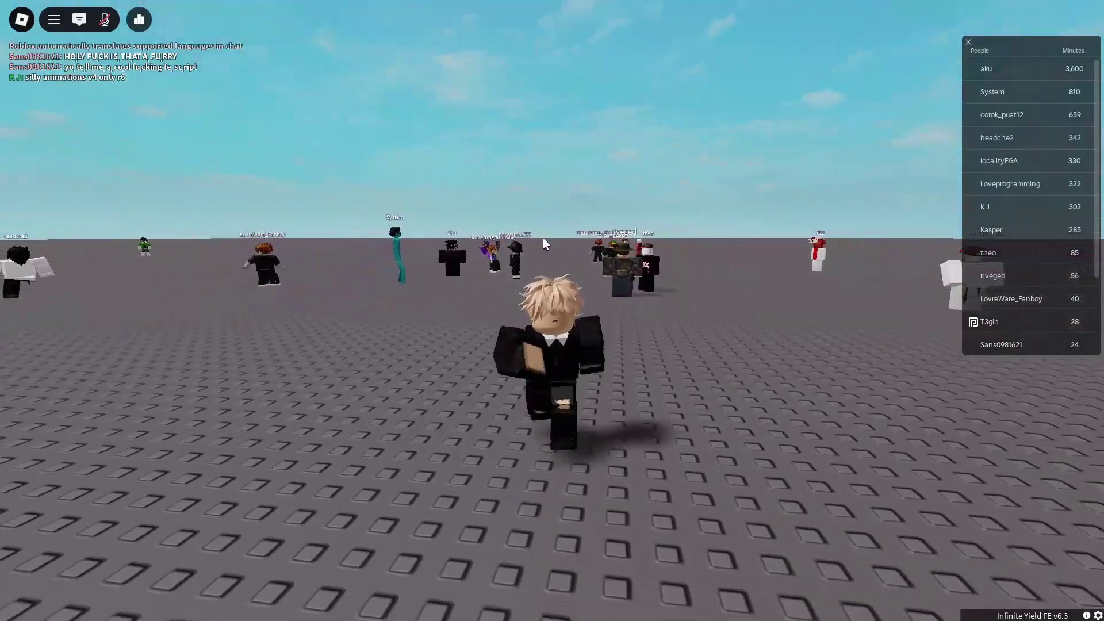
pyautogui.press('s')
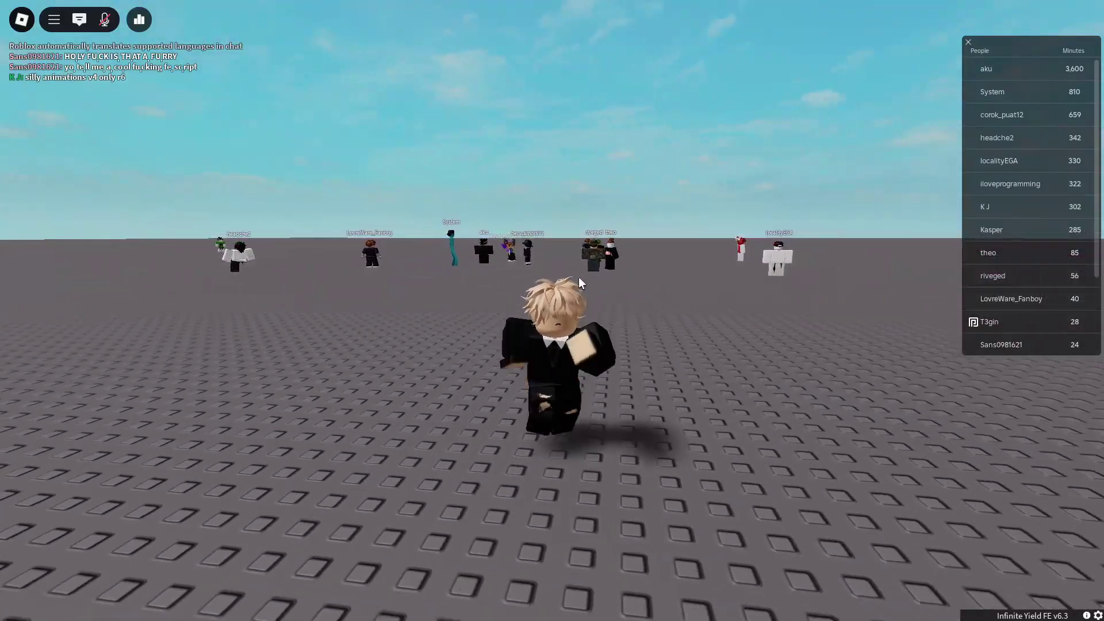
pyautogui.press('s')
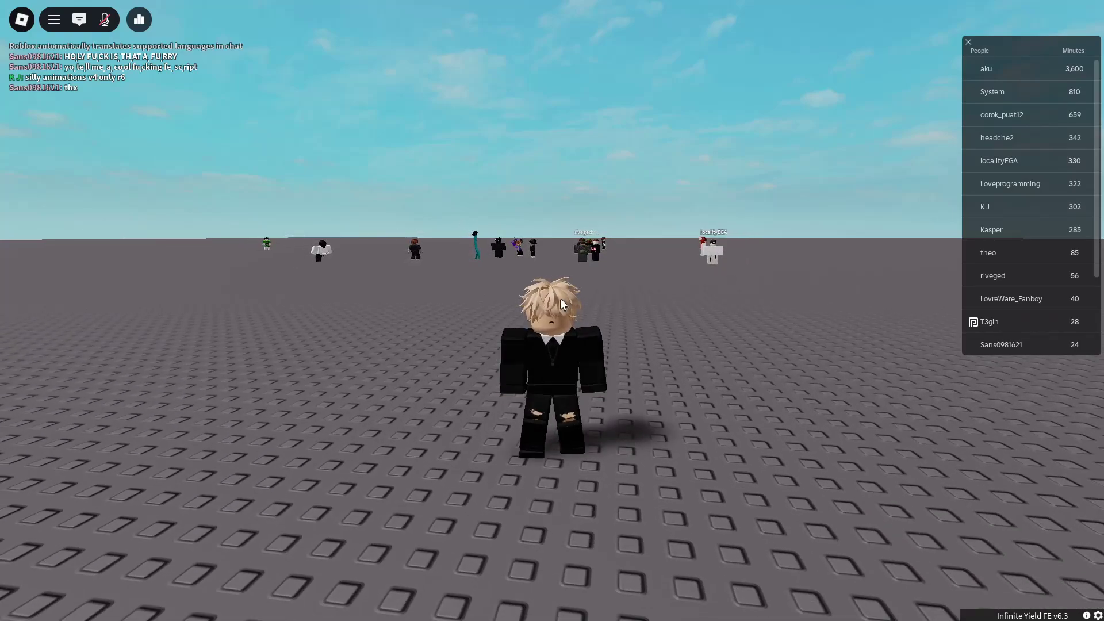
pyautogui.press('super')
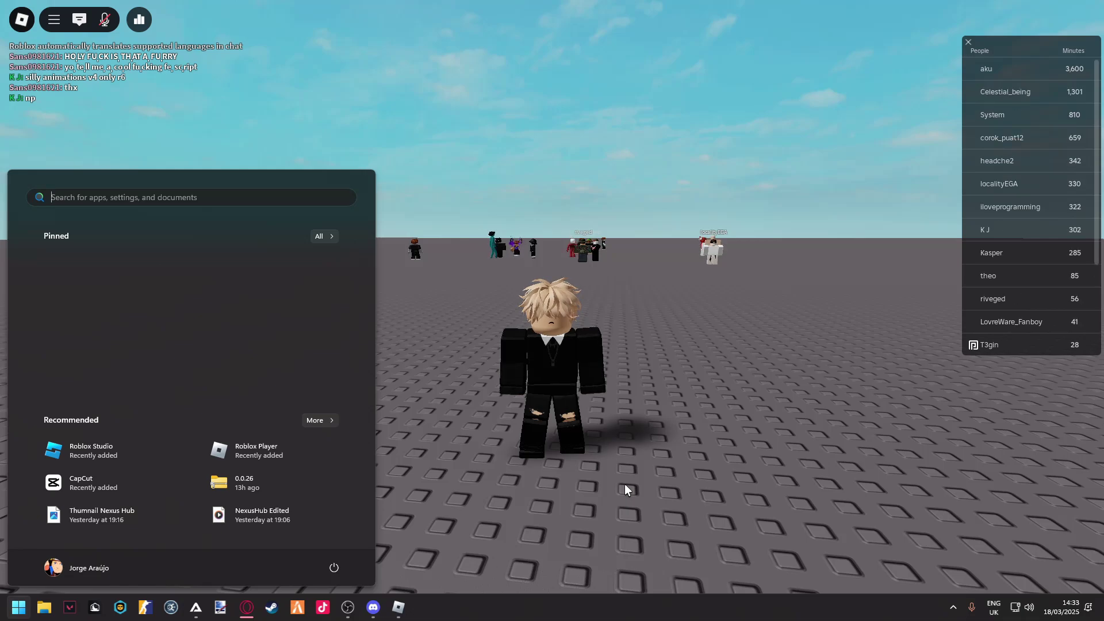
# - Bring AWP GG to the front and close the Infinite Yield tab, keeping the print("Heloo") script
pyautogui.click(196, 607)
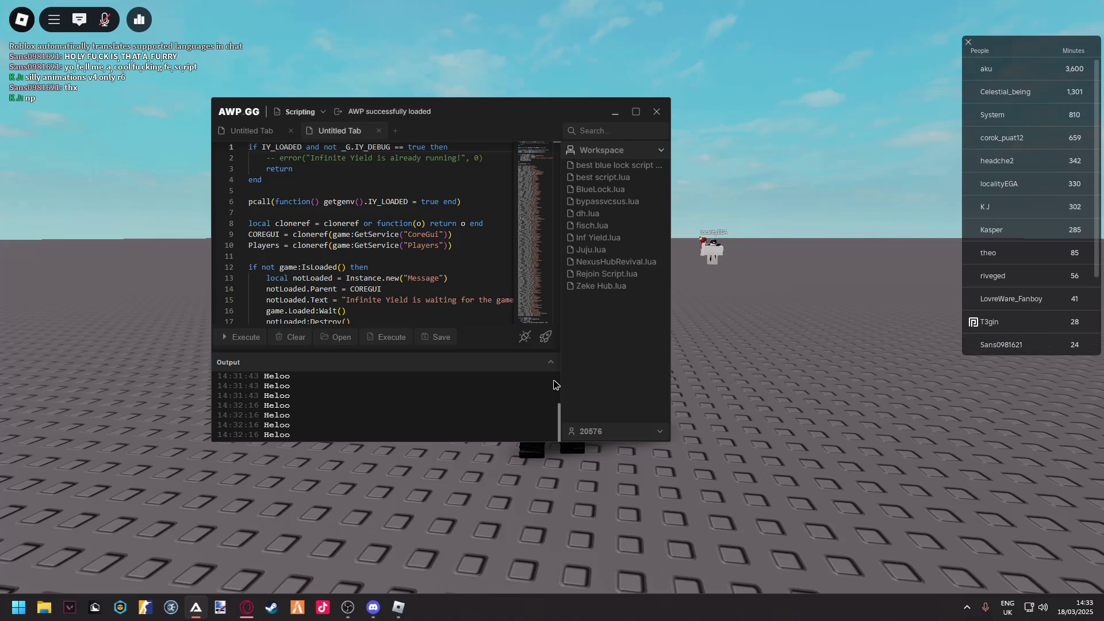
pyautogui.click(379, 131)
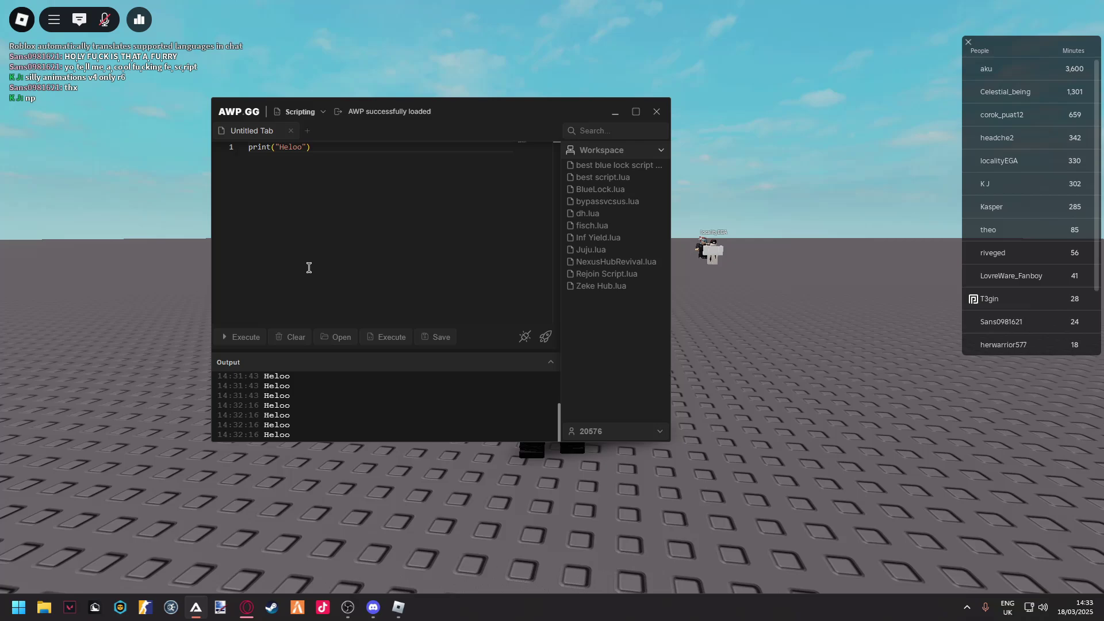